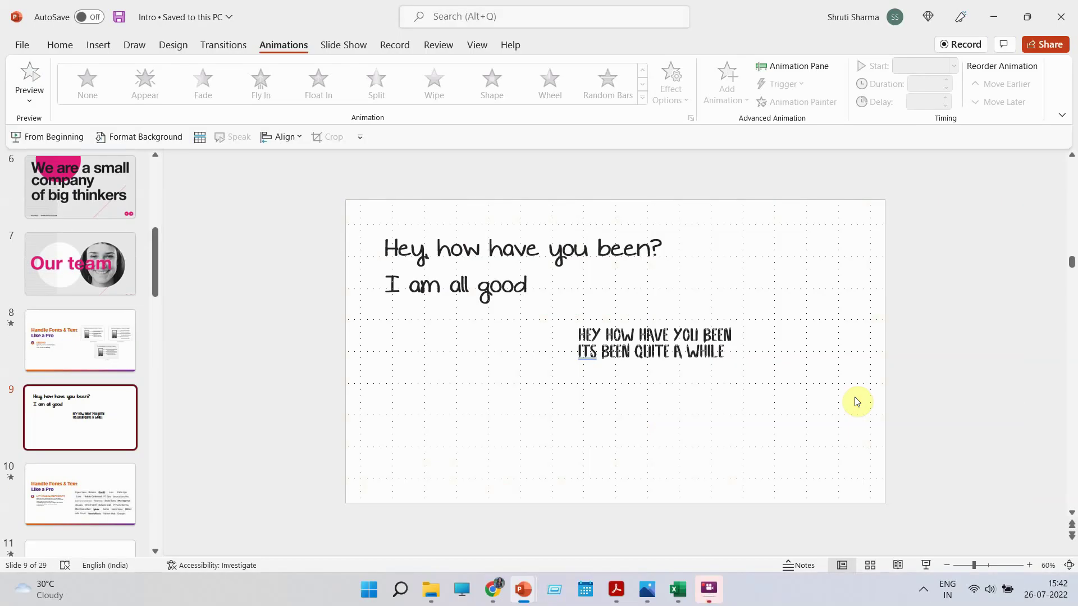
Give the all-caps text block on slide 9 1.5 line spacing.
left_click(1029, 566)
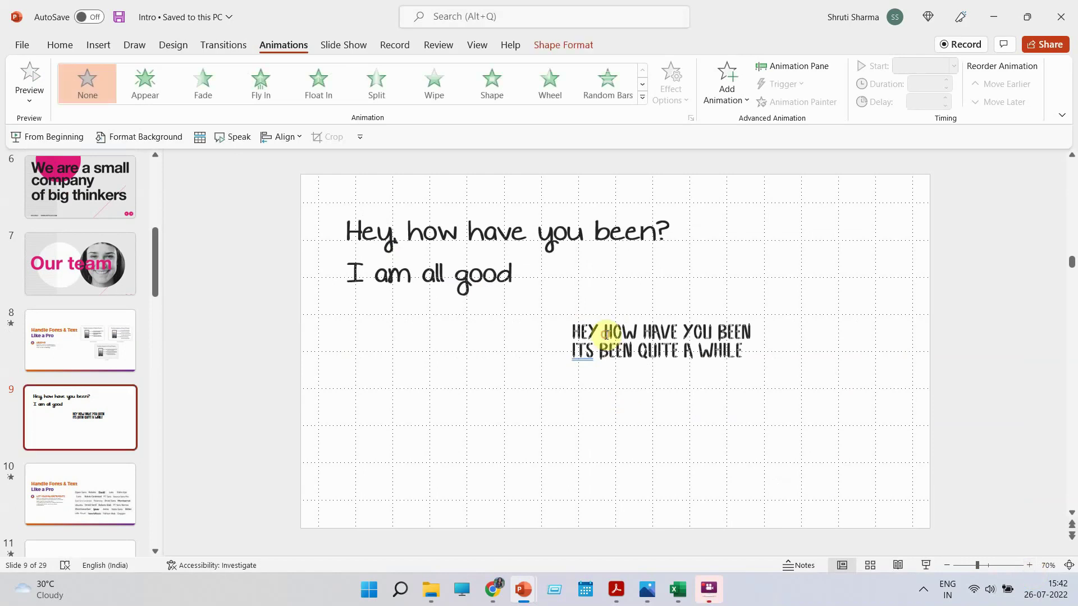
left_click(606, 335)
left_click(590, 321)
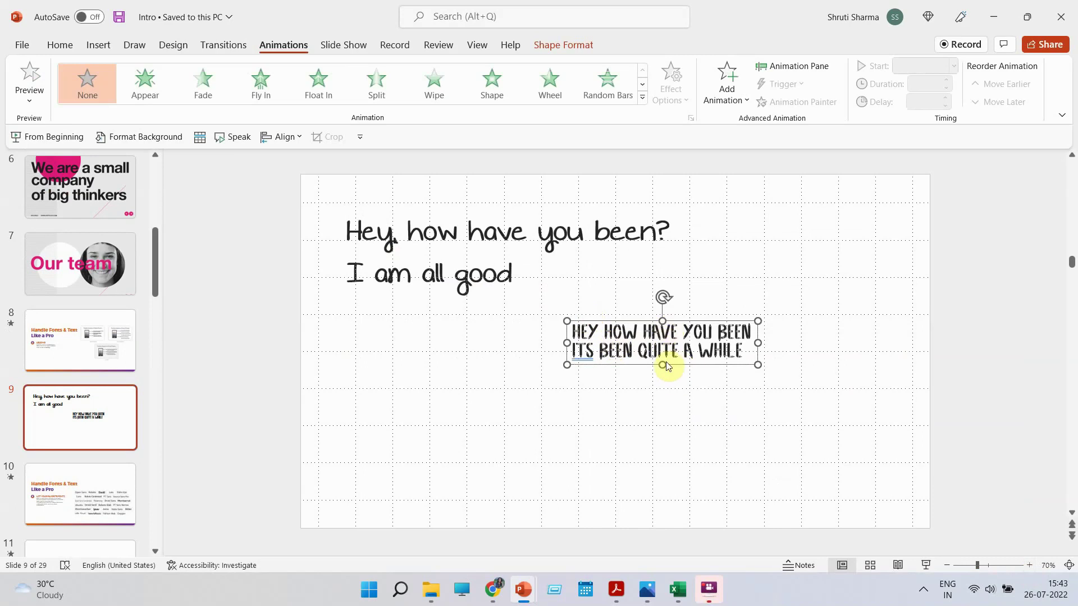
left_click(60, 46)
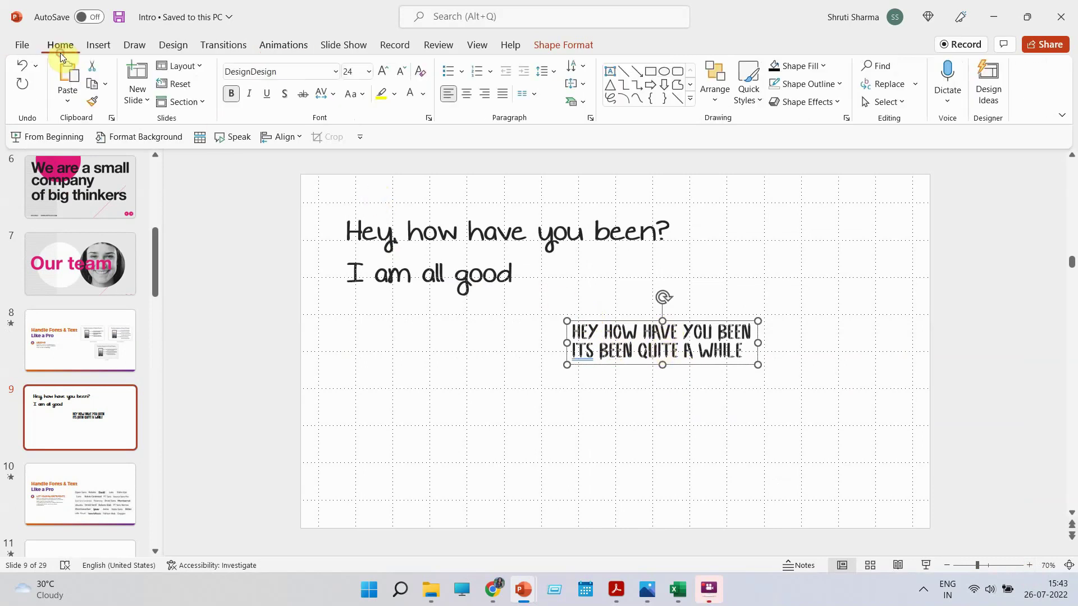
left_click(552, 72)
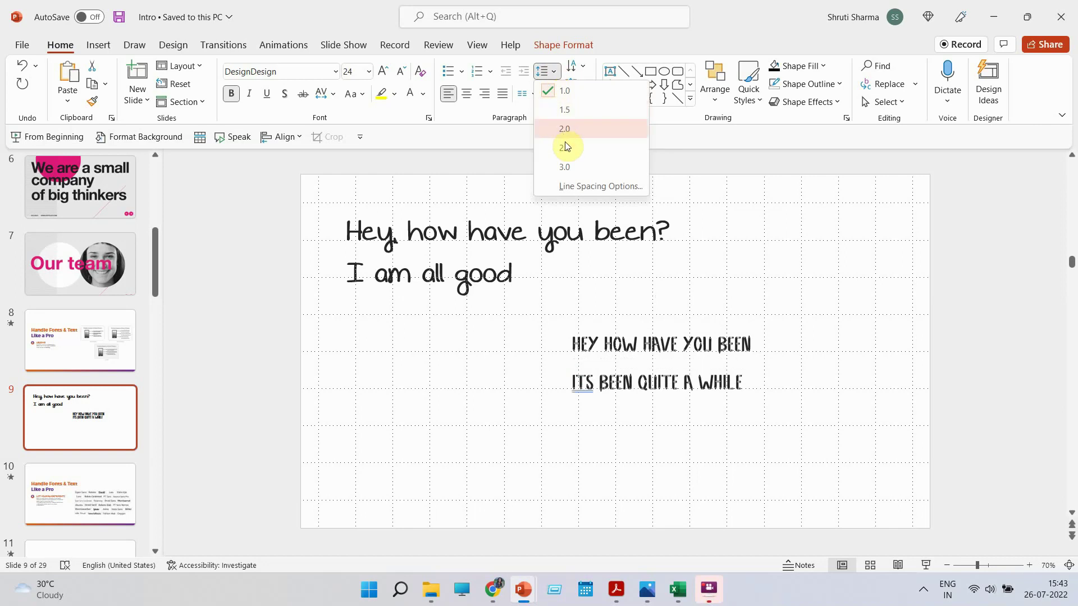
left_click(564, 110)
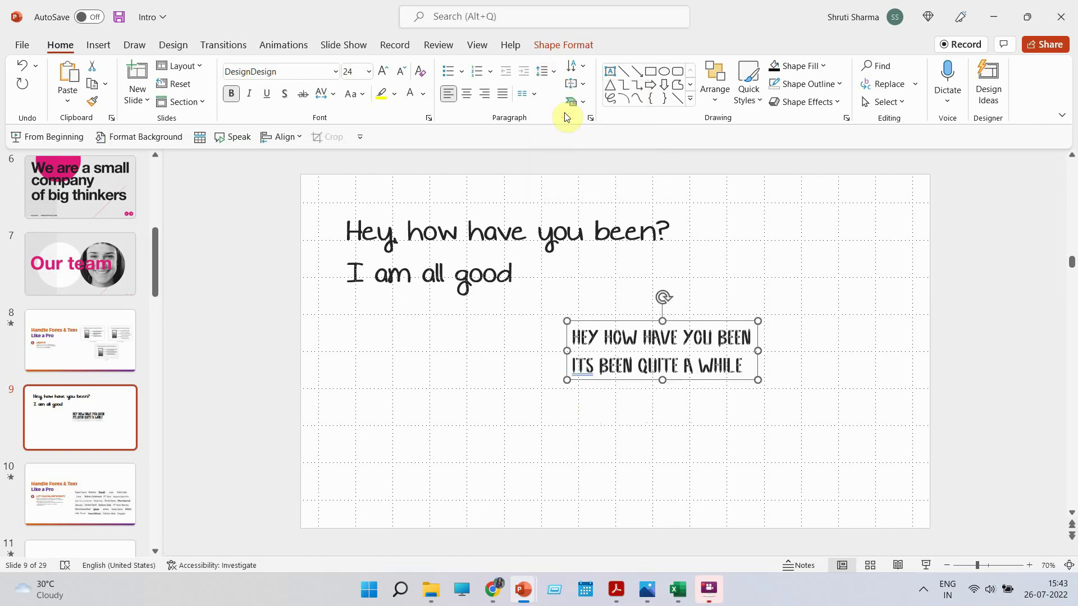
Give the handwritten greeting text 1.5 line spacing too.
left_click(385, 257)
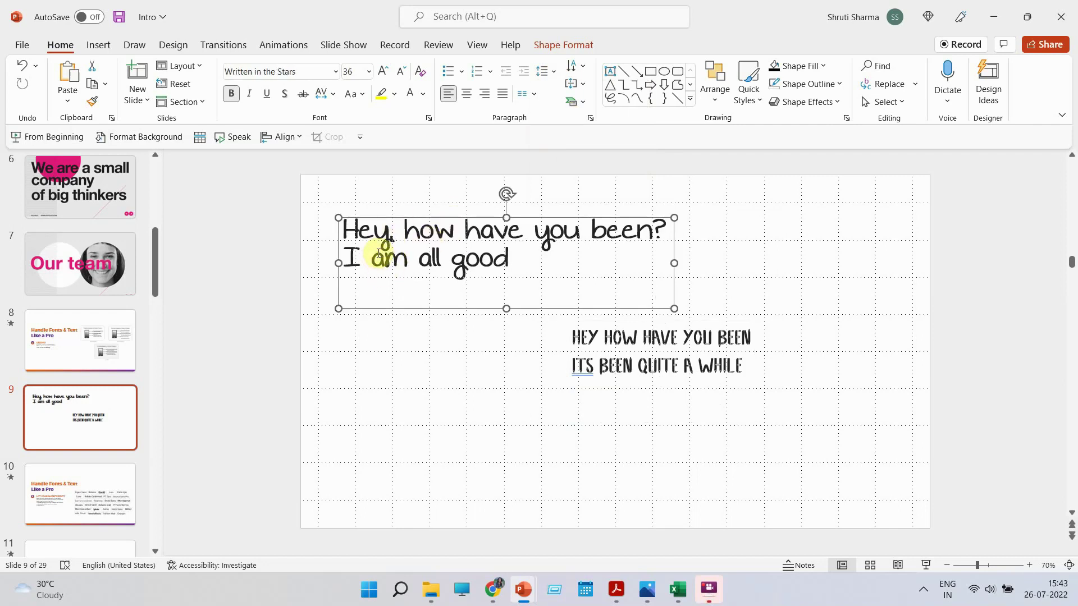
left_click(549, 71)
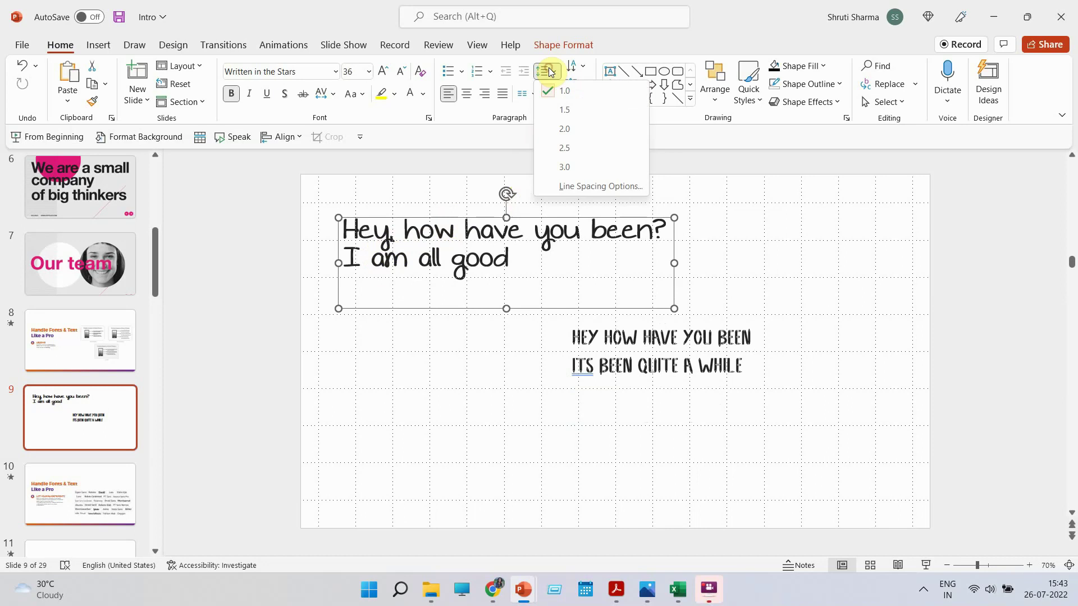
left_click(560, 110)
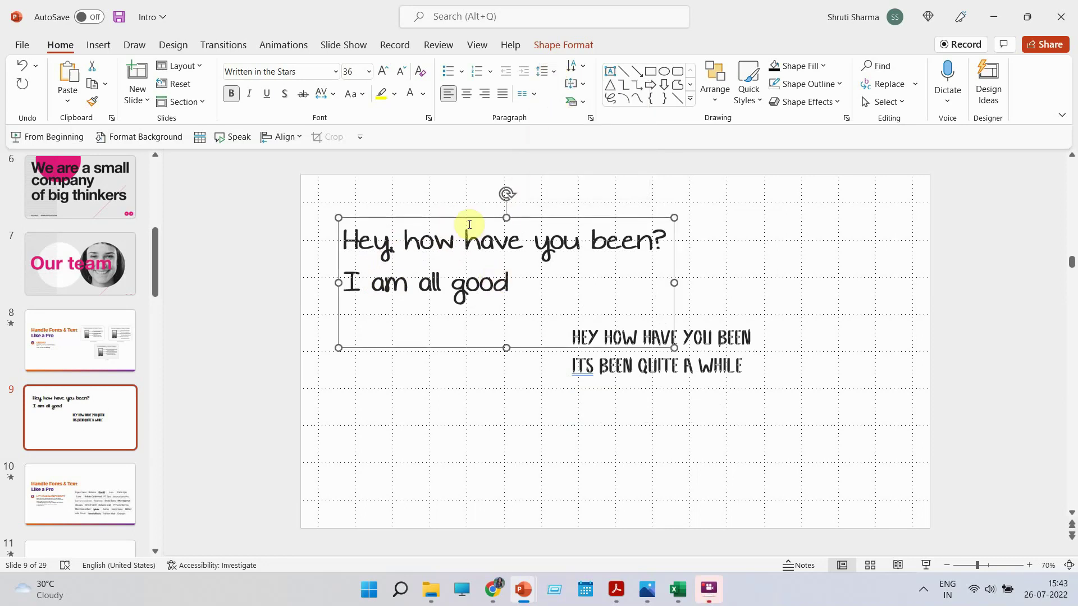
Paste a copy of the greeting below the original and set it in Arial.
key("ctrl+v")
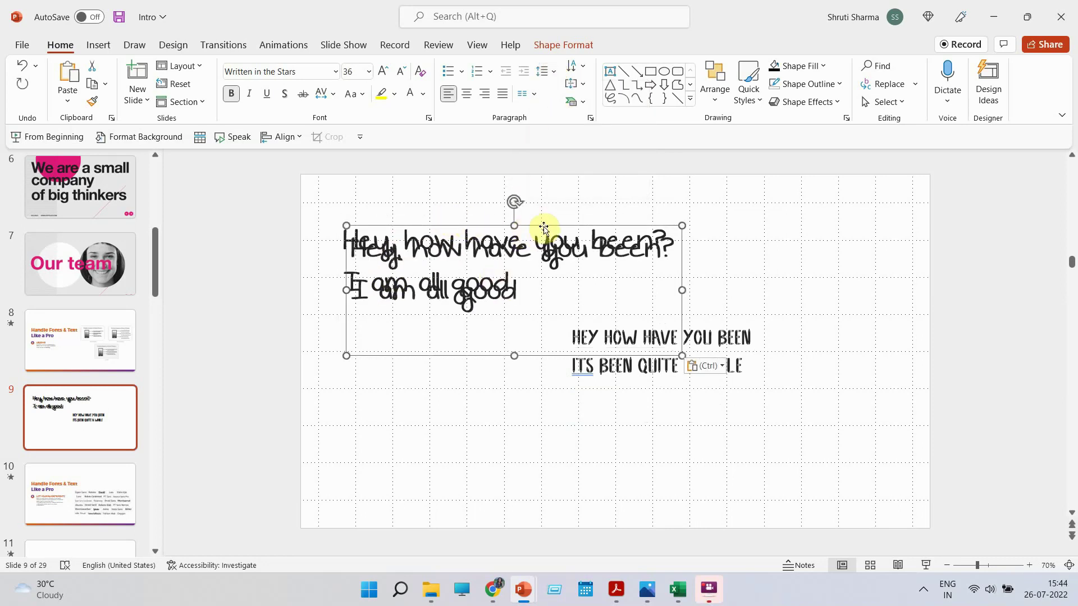
left_click_drag(543, 322, 539, 409)
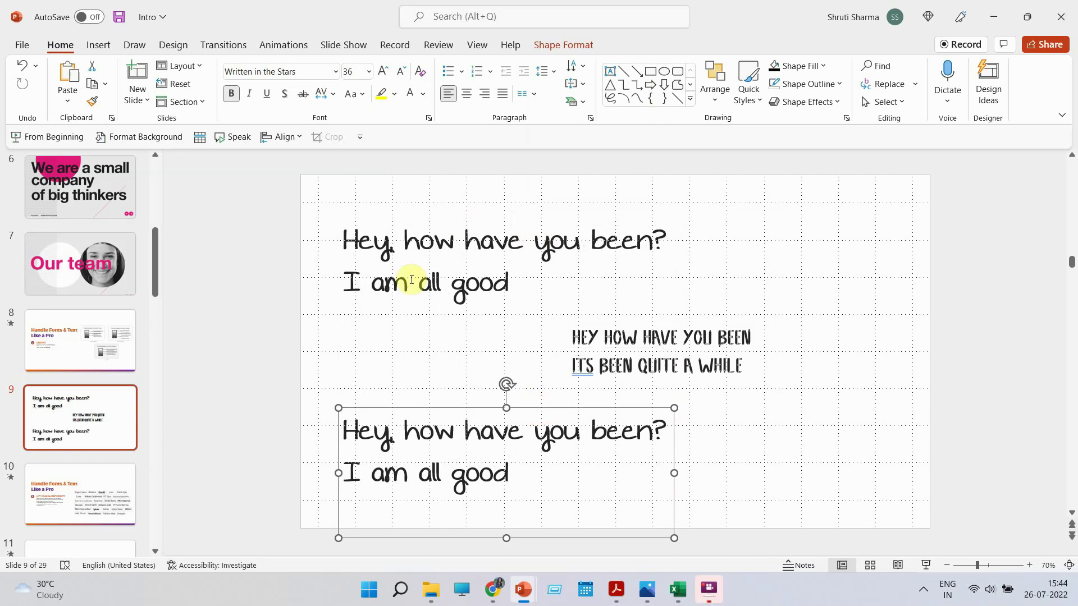
left_click(300, 70)
type("Arial")
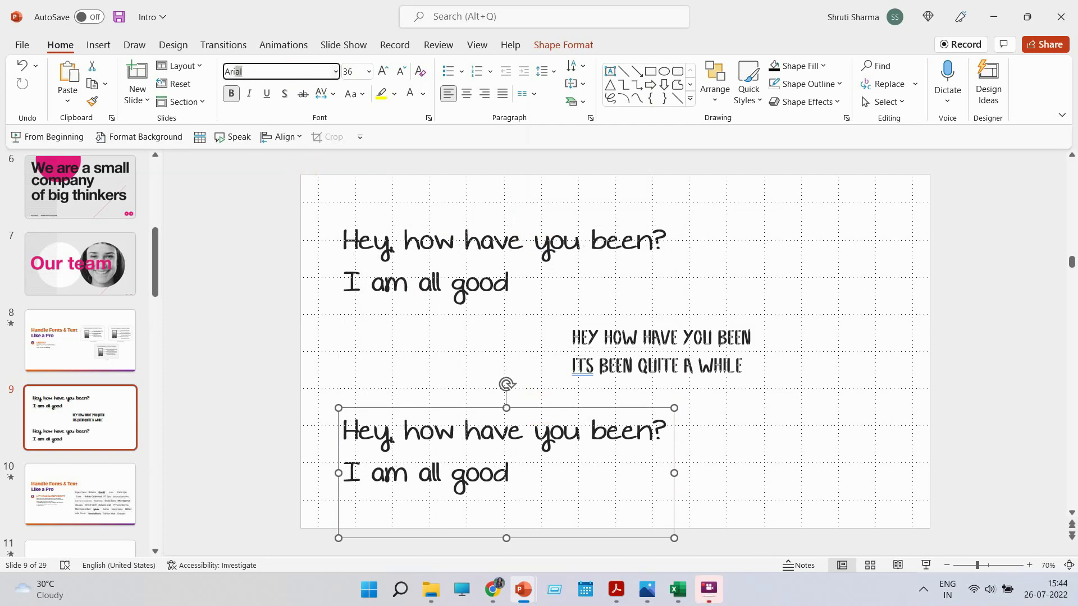
key("Return")
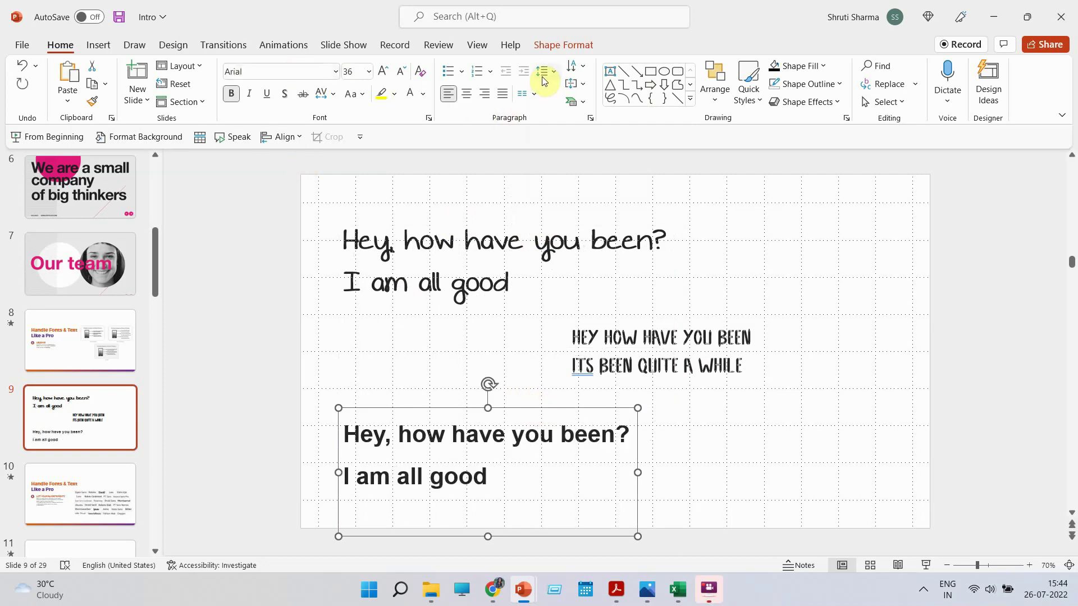
Give the Arial copy single (1.0) line spacing, then go to slide 10.
left_click(541, 73)
left_click(558, 85)
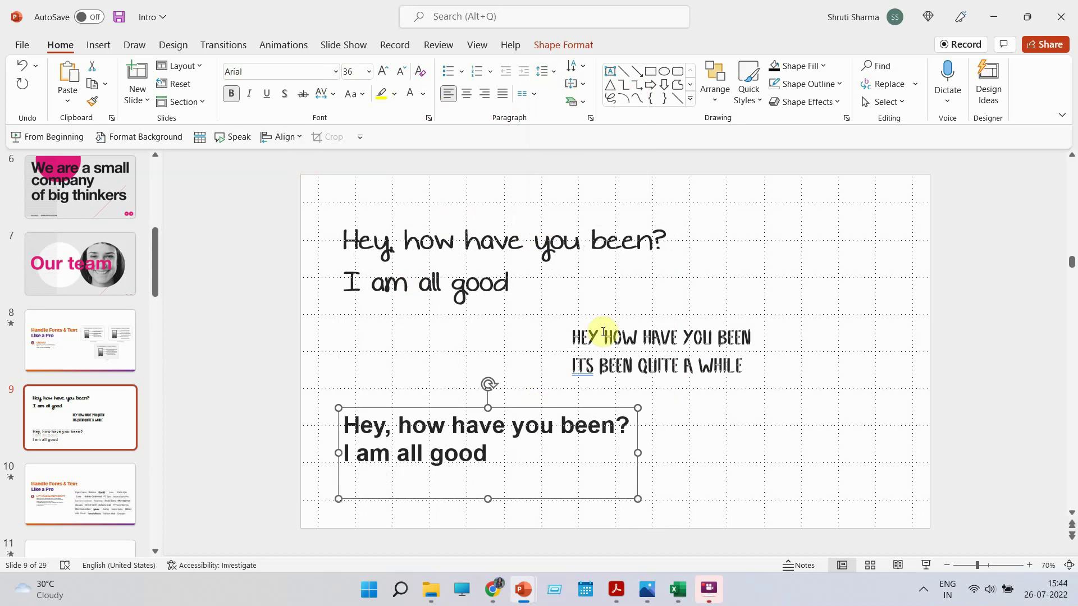
left_click(697, 497)
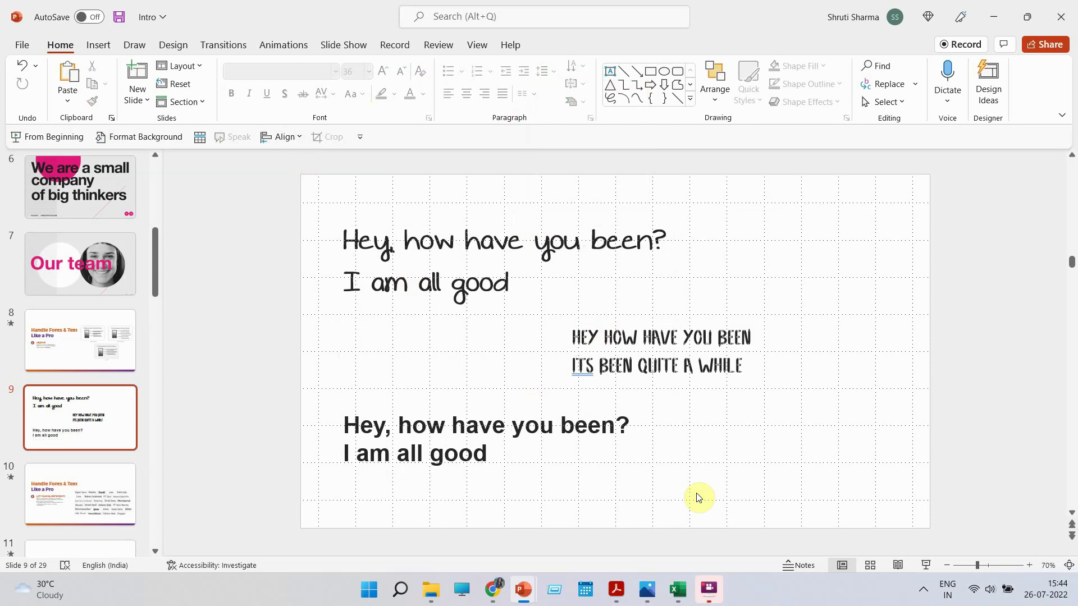
left_click(85, 509)
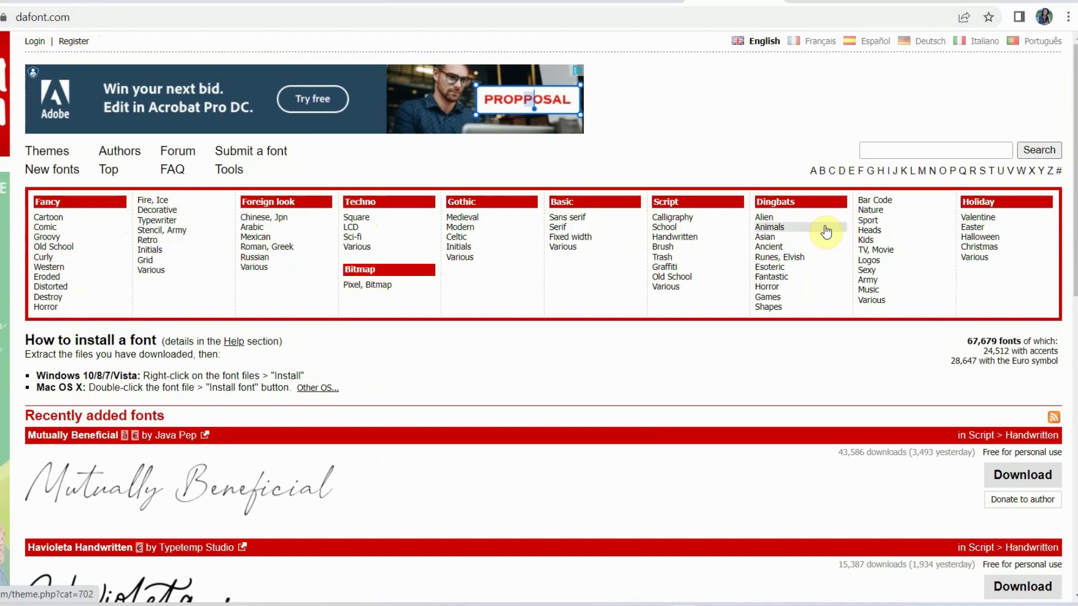
Search DaFont for 'Digital' and scroll through the first page of results.
left_click(947, 147)
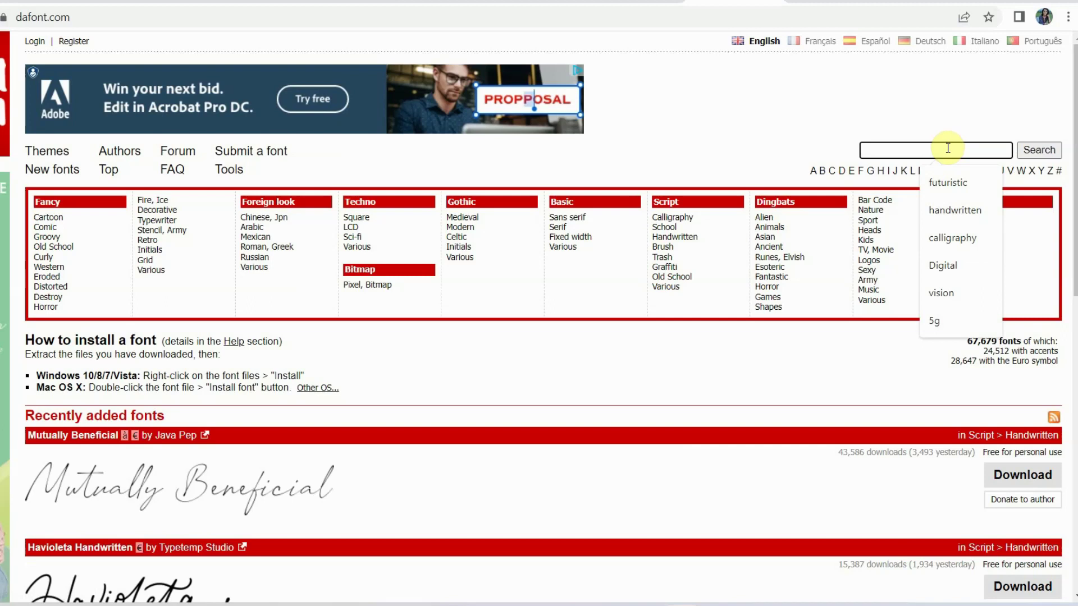
type("Digital")
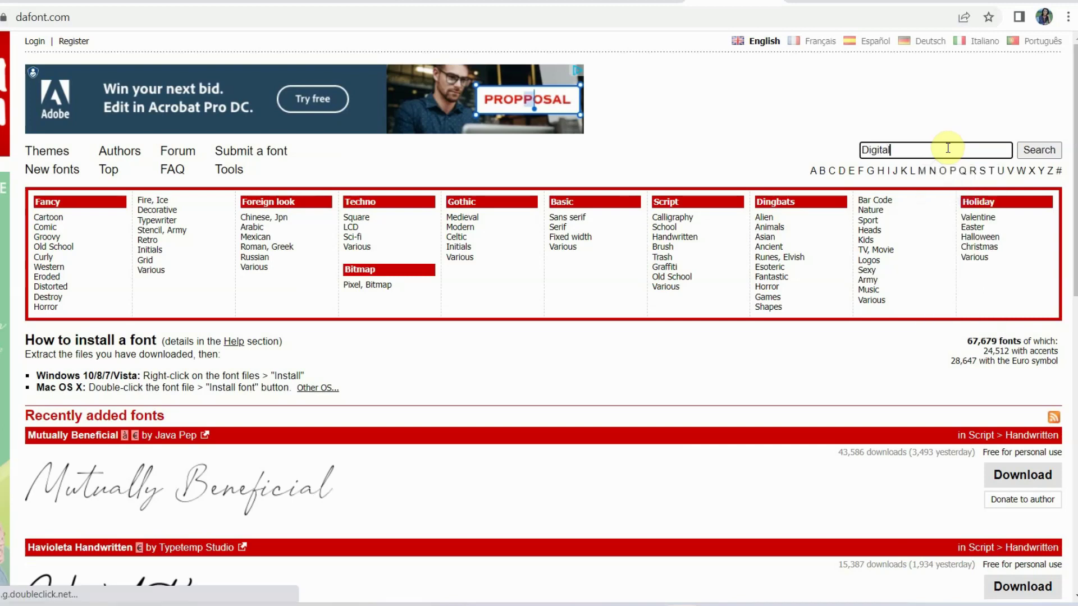
key("Return")
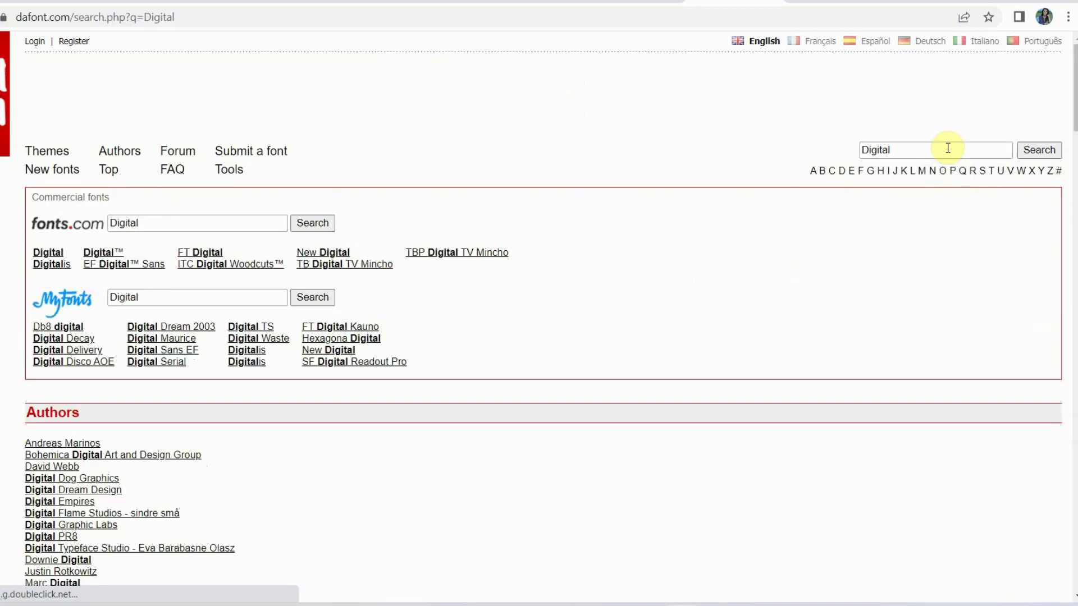
scroll(657, 288, "down", 5)
scroll(658, 289, "down", 12)
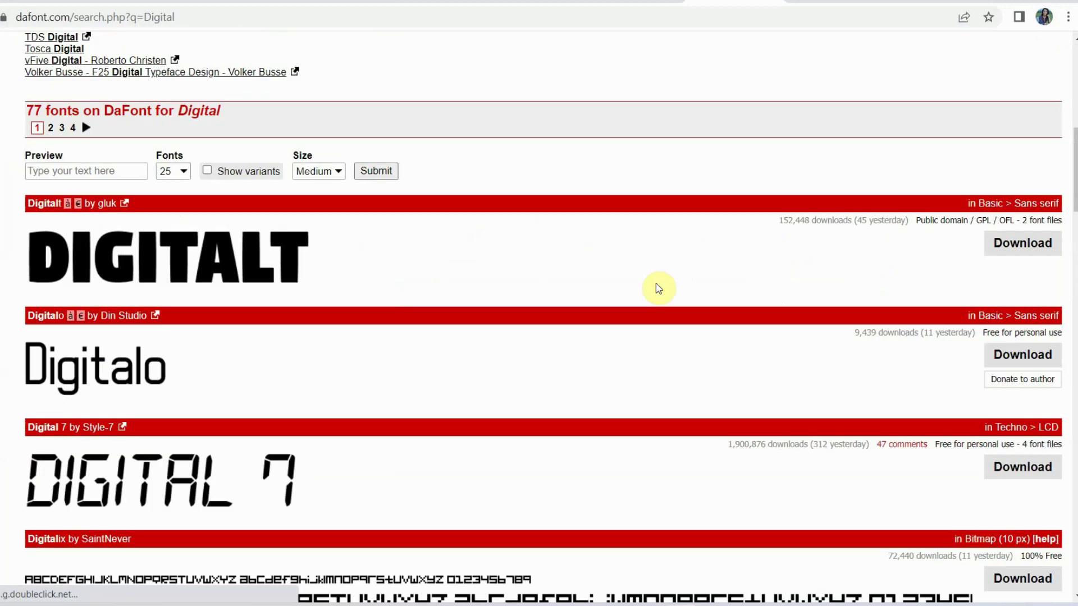
scroll(657, 290, "down", 17)
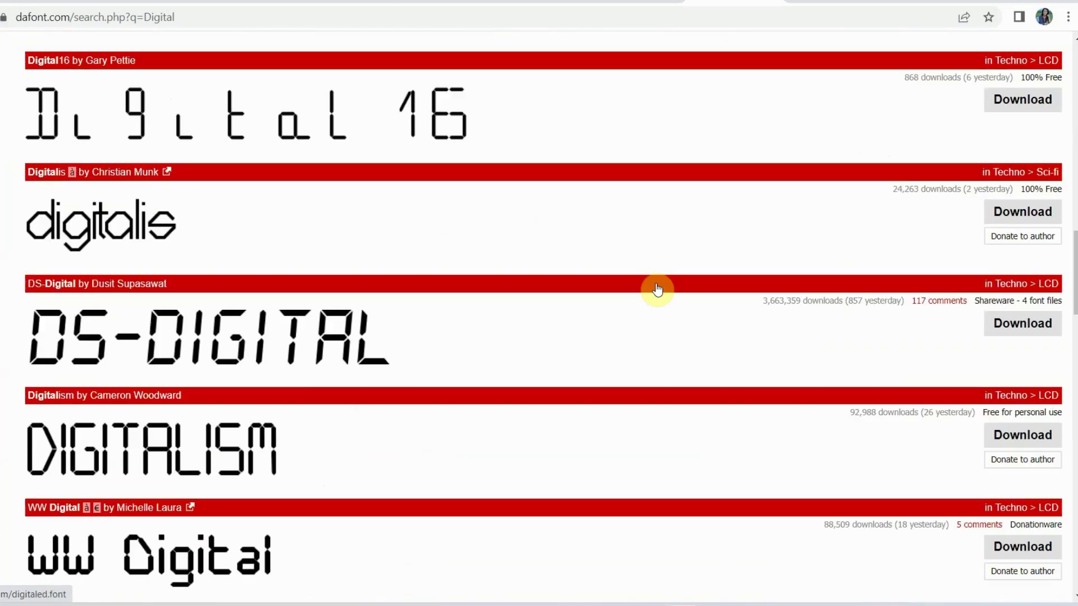
scroll(658, 288, "down", 20)
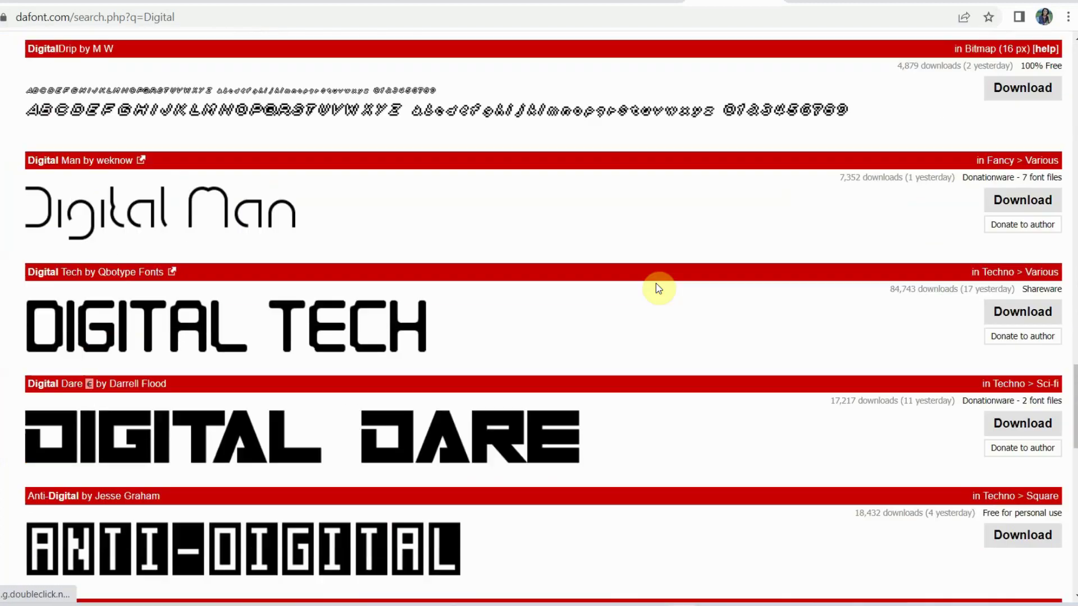
scroll(658, 290, "down", 2)
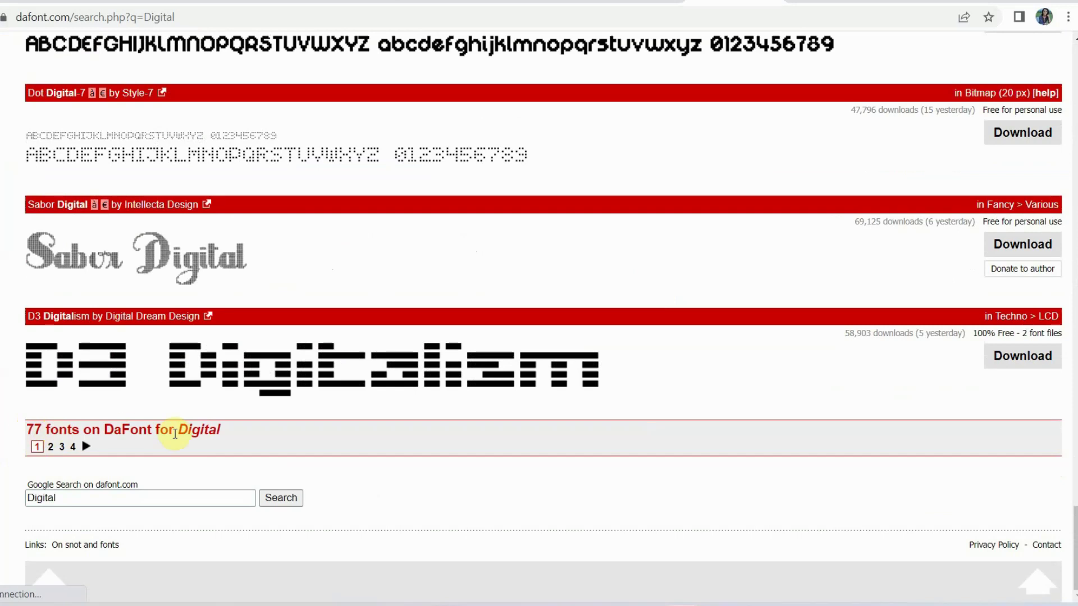
scroll(601, 265, "up", 9)
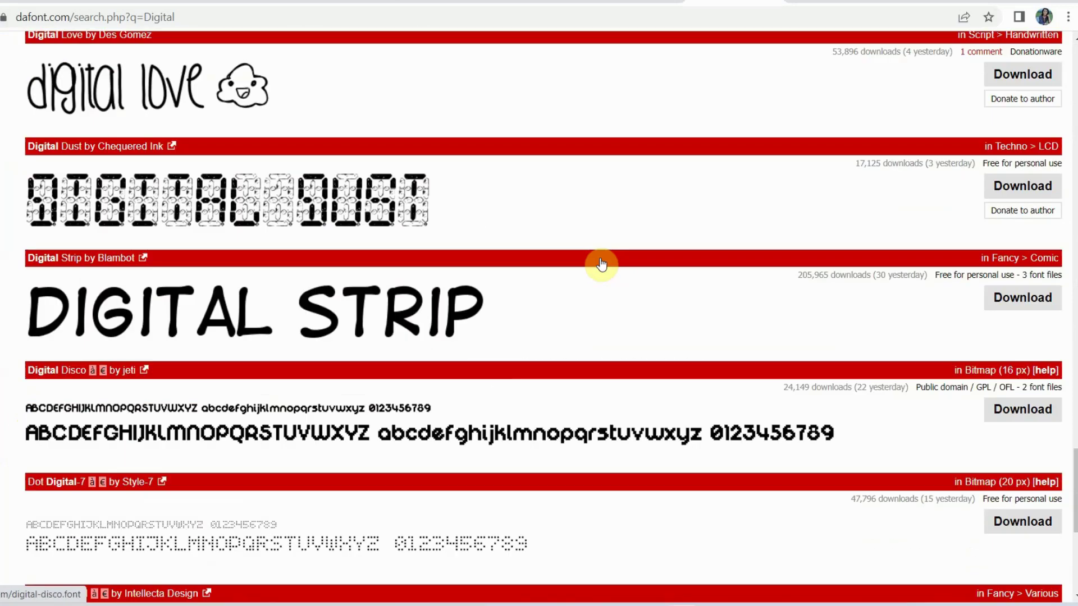
scroll(601, 265, "up", 6)
scroll(602, 264, "up", 9)
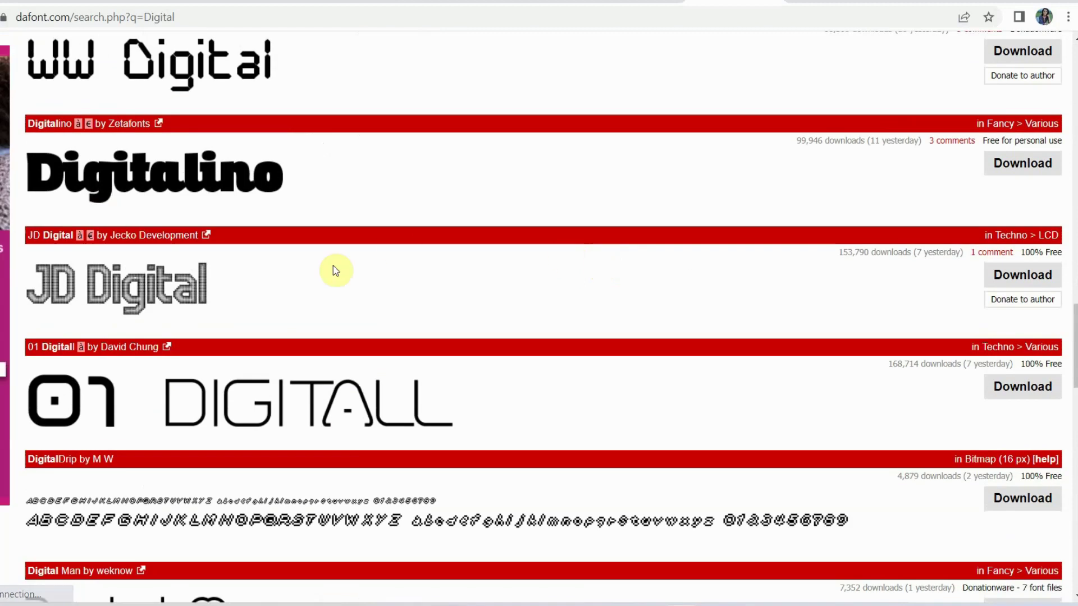
scroll(337, 424, "down", 20)
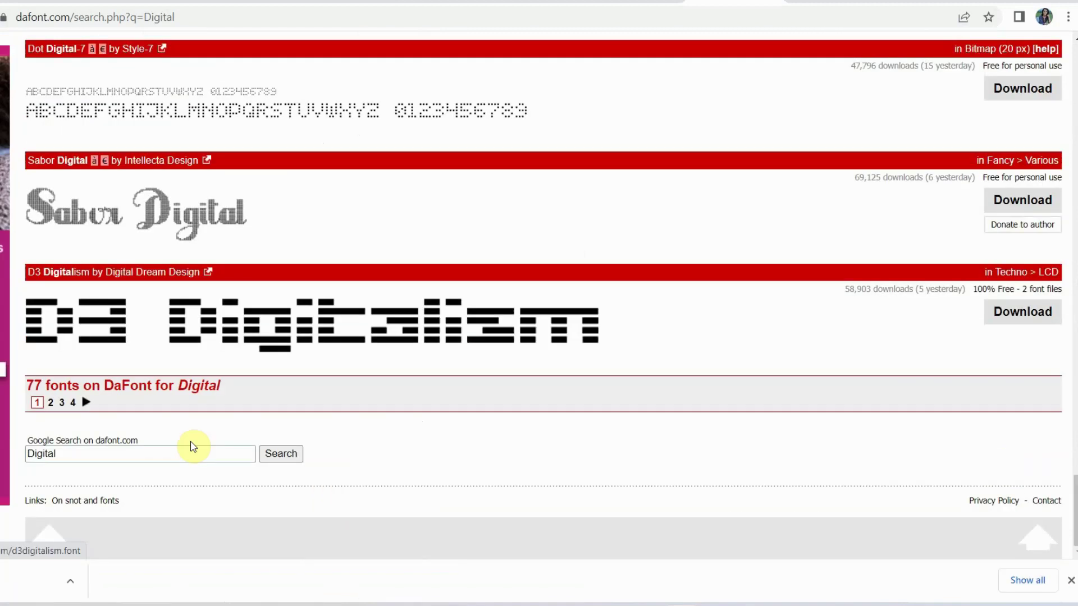
From the second results page, download the Digital Stream font as digitalstream.zip.
left_click(50, 405)
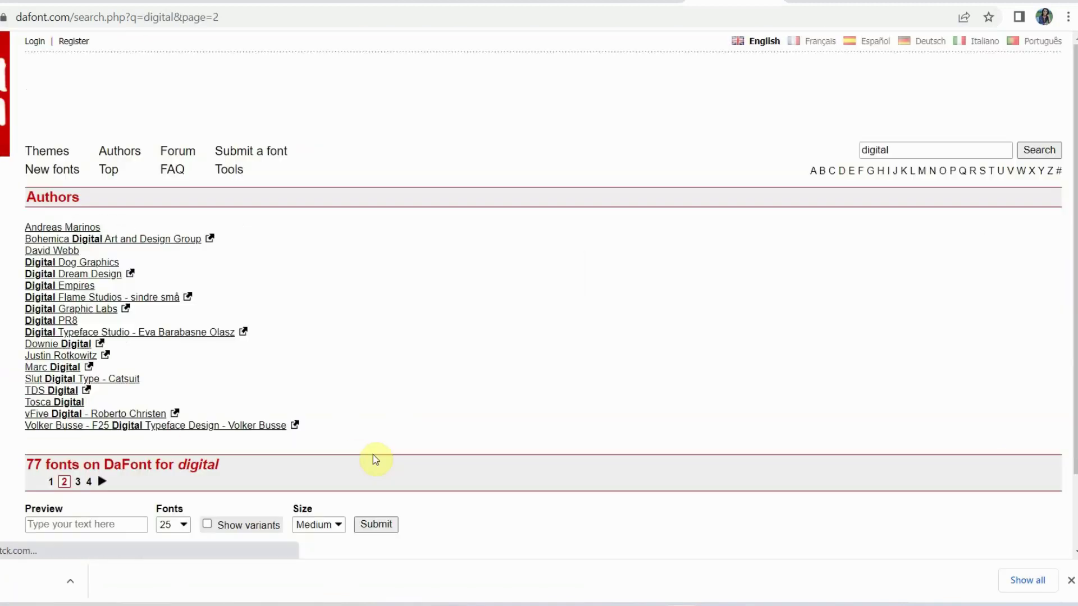
scroll(580, 470, "down", 10)
scroll(581, 470, "down", 15)
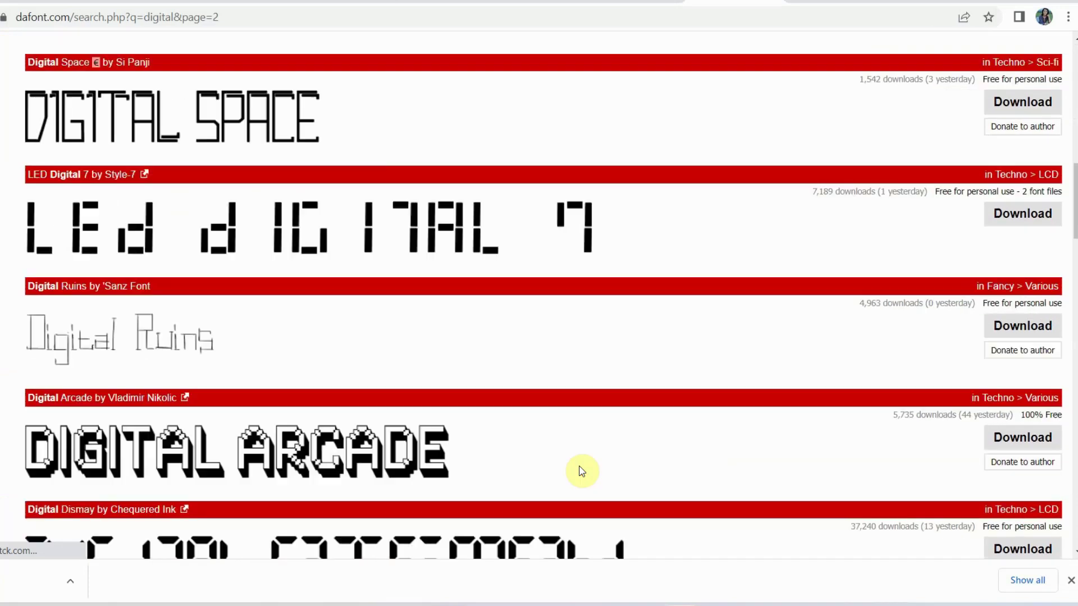
scroll(581, 473, "down", 3)
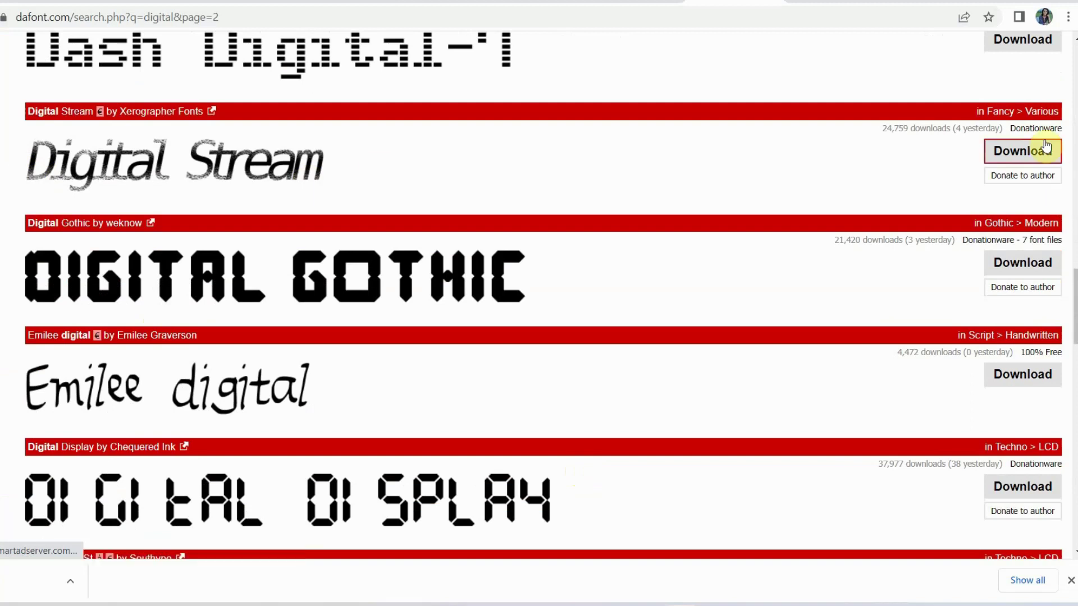
left_click(1030, 151)
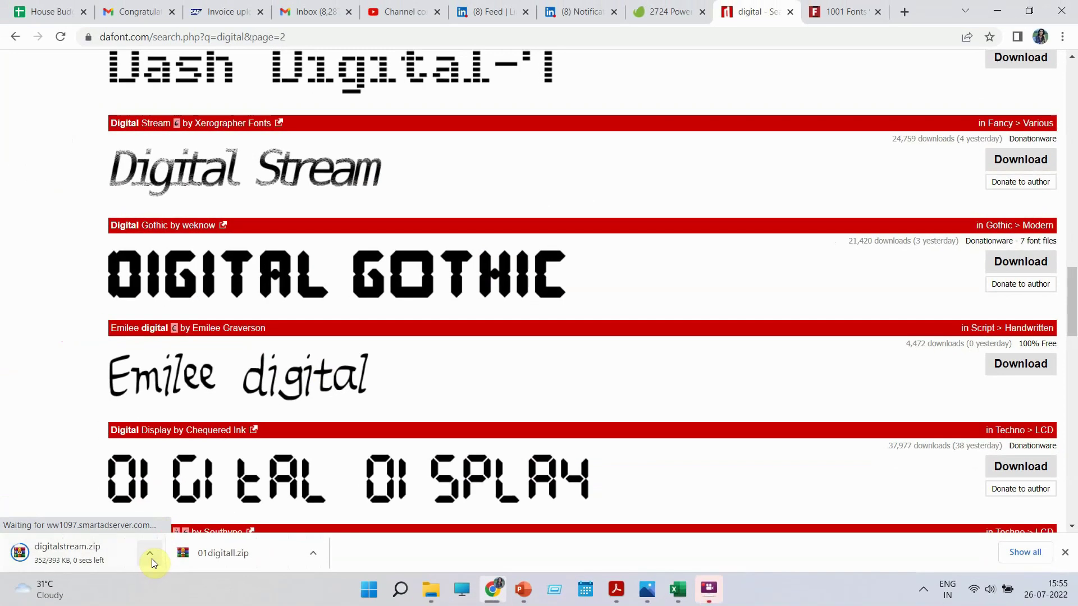
left_click(149, 554)
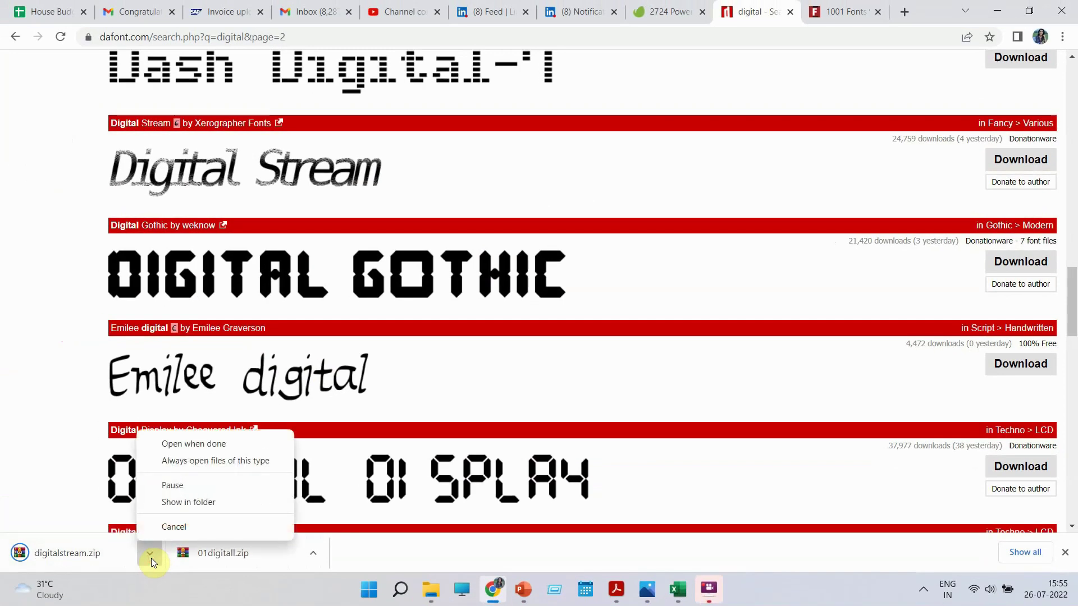
Extract the downloaded digitalstream.zip archive into Downloads.
left_click(184, 502)
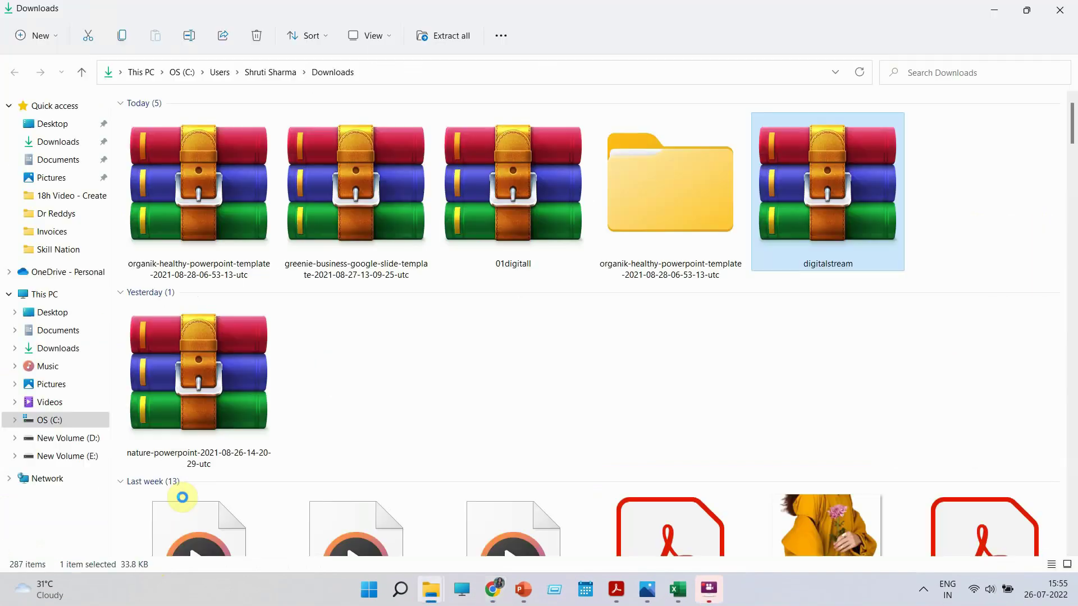
right_click(828, 201)
left_click(880, 293)
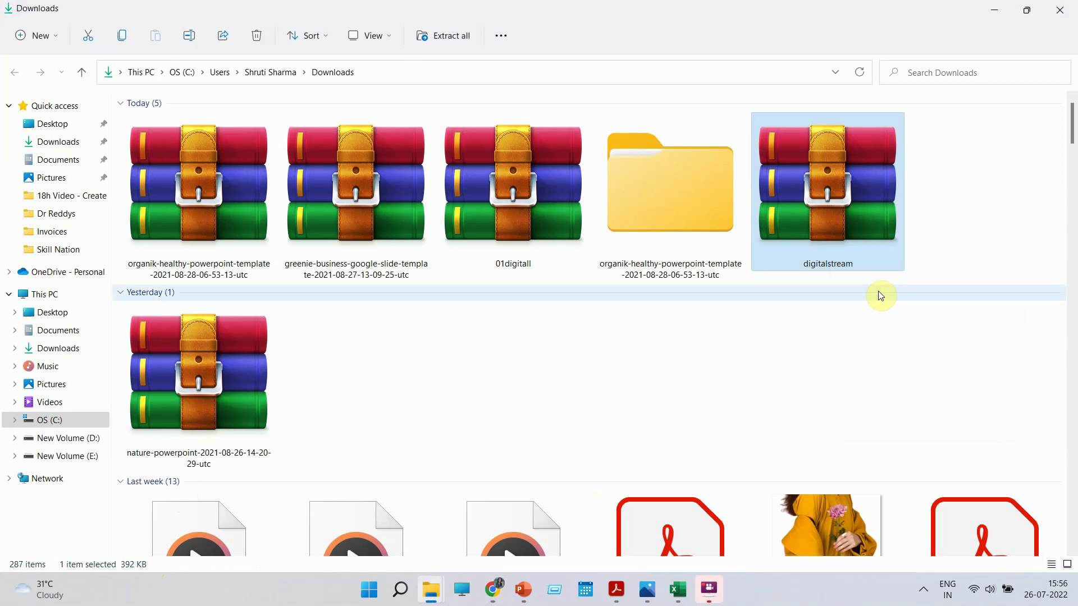
left_click(667, 437)
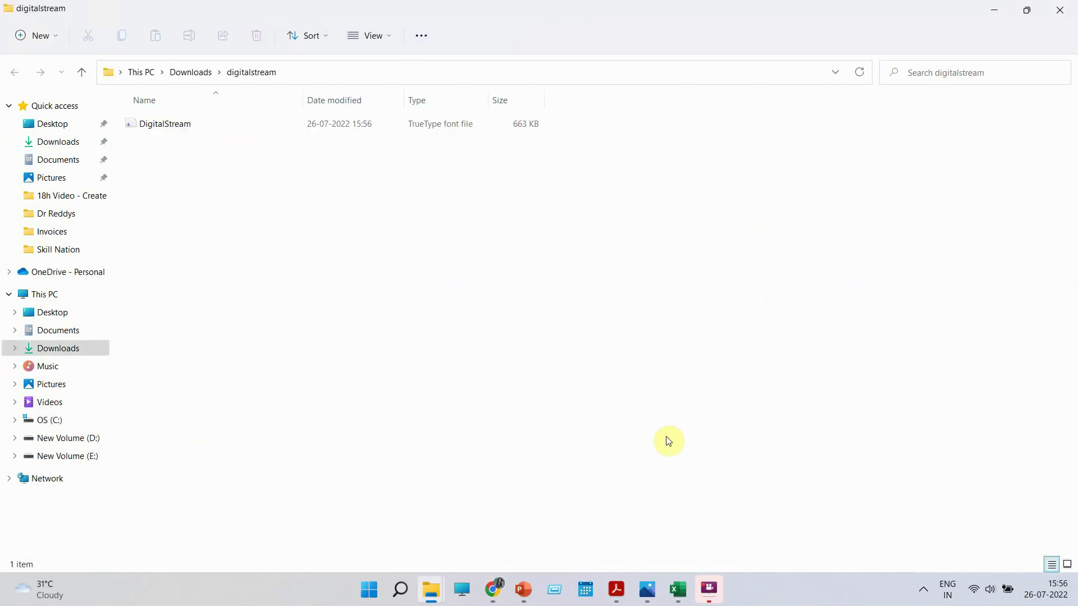
Install the DigitalStream TrueType font from the extracted folder.
left_click(174, 123)
double_click(173, 120)
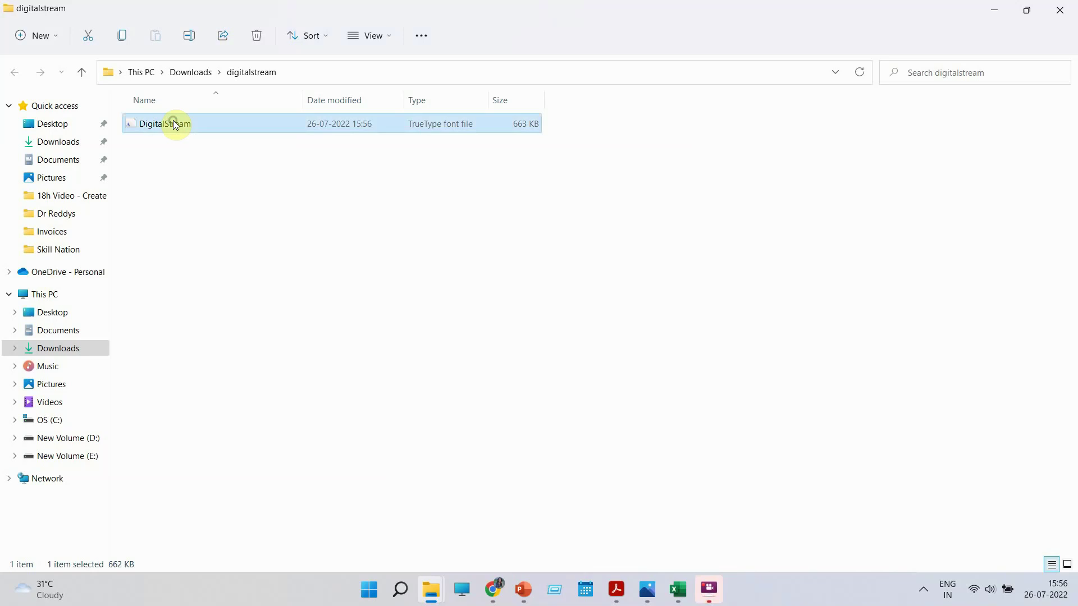
right_click(174, 123)
left_click(227, 349)
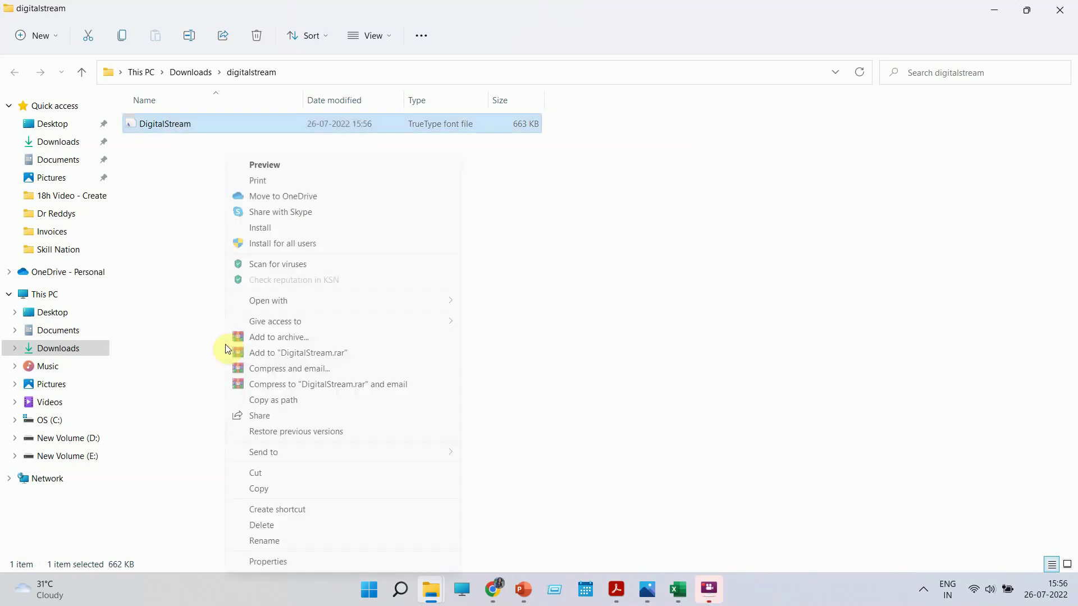
left_click(254, 229)
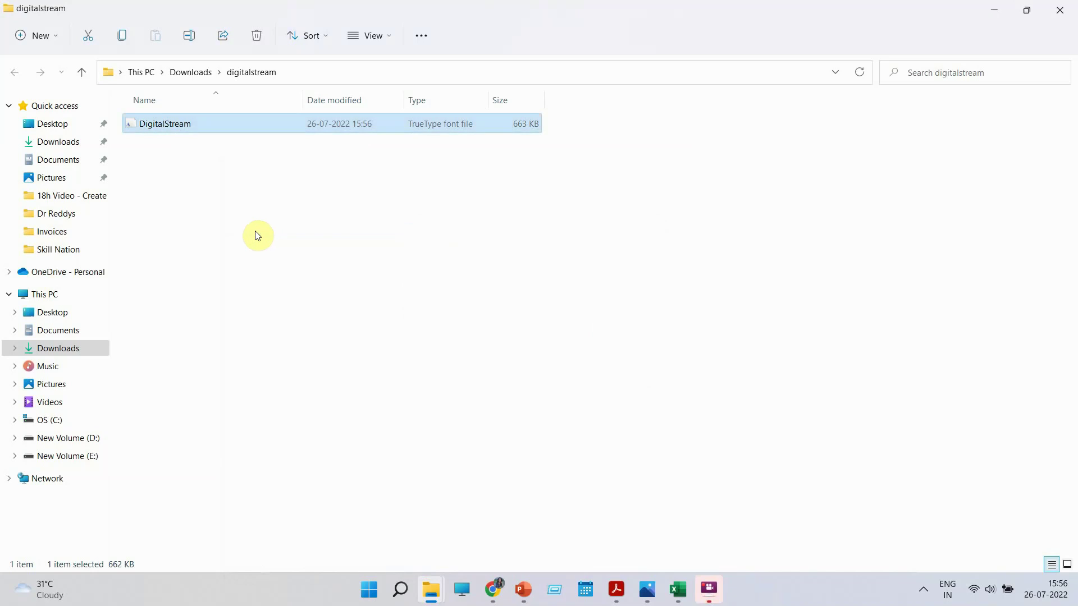
Back in PowerPoint, enter 'Digital stream' as the slide 27 title's font.
key("alt+Tab")
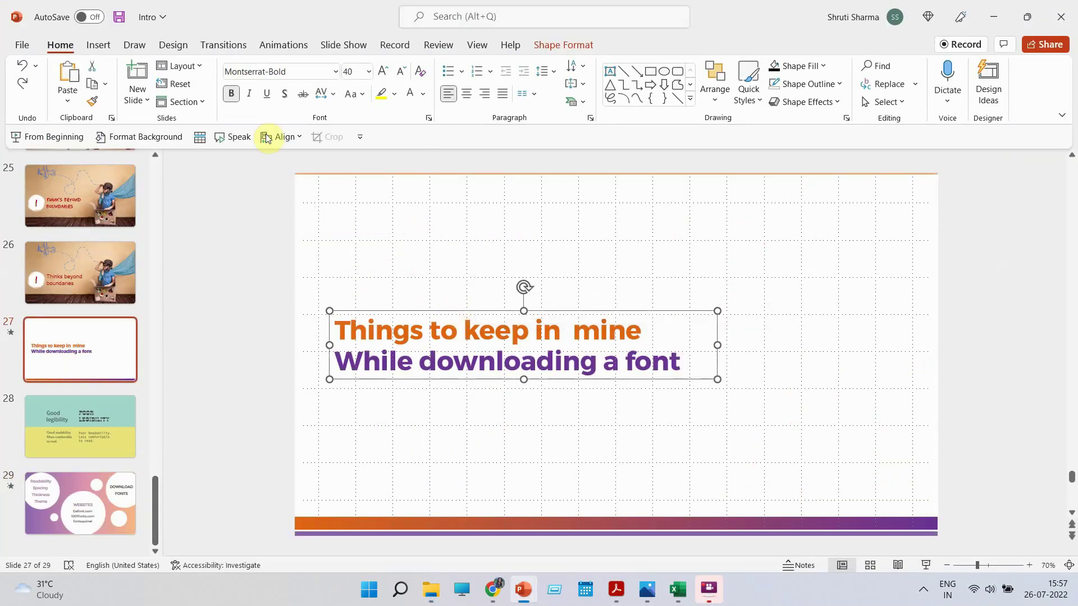
left_click(283, 73)
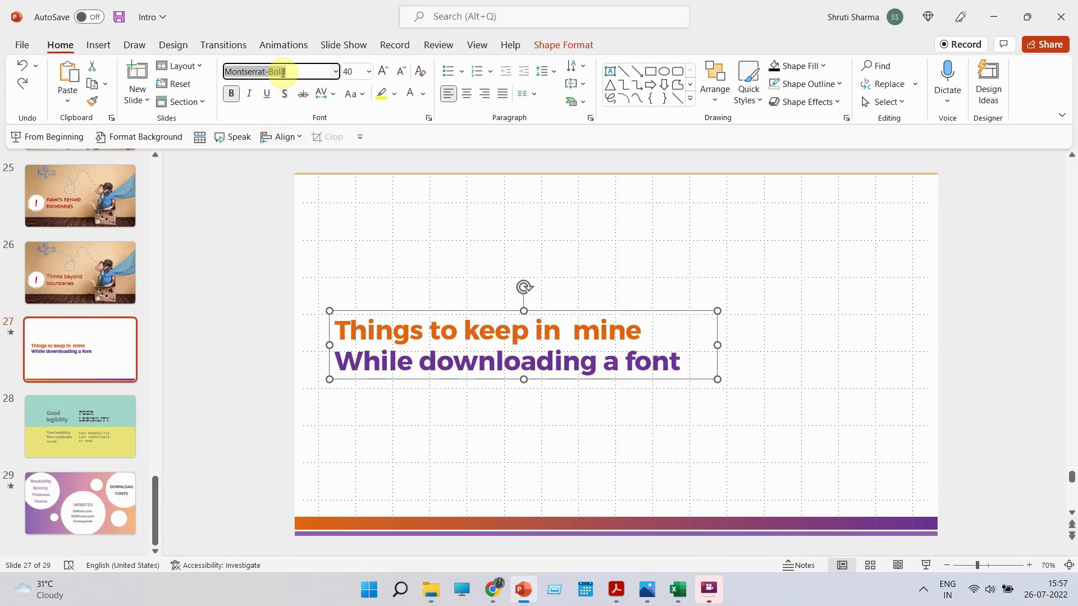
type("Digital st")
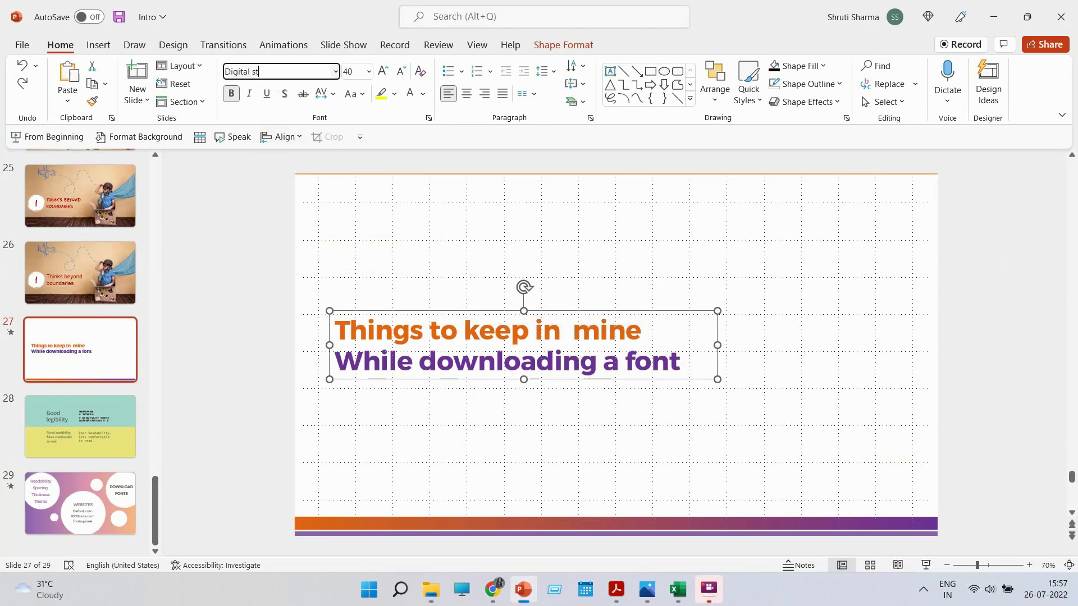
type("ream")
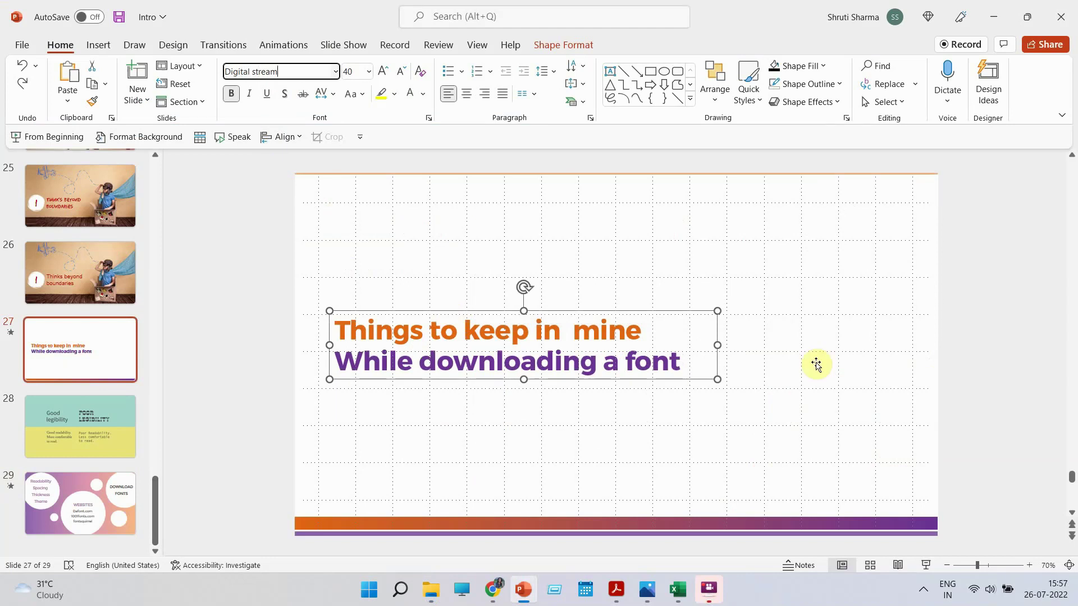
key("Return")
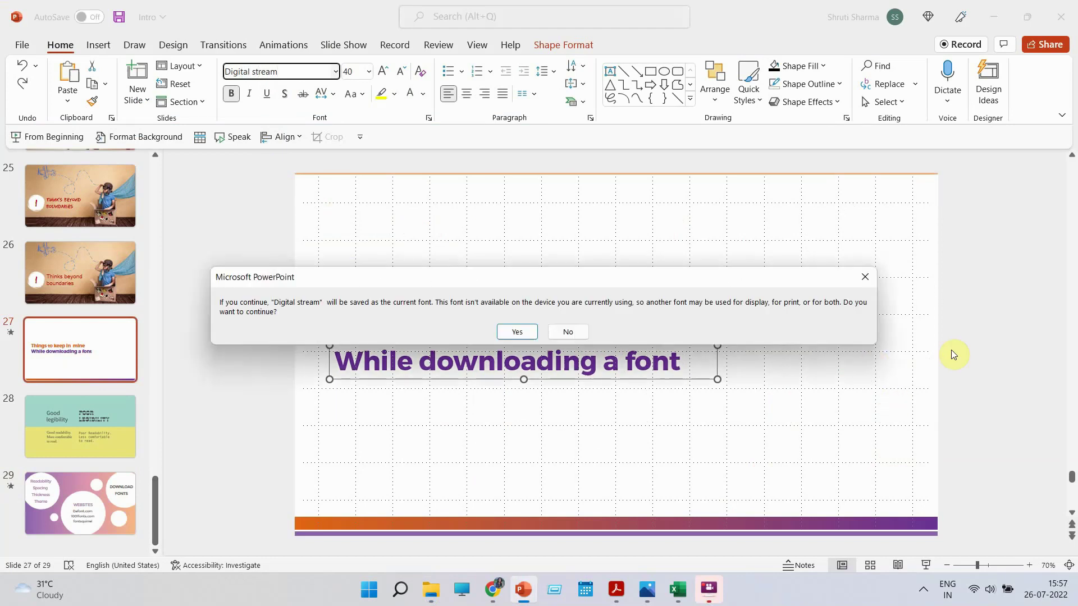
Dismiss the font warning, save and close Intro.pptx, then reopen it from Recent.
left_click(864, 278)
left_click(1064, 12)
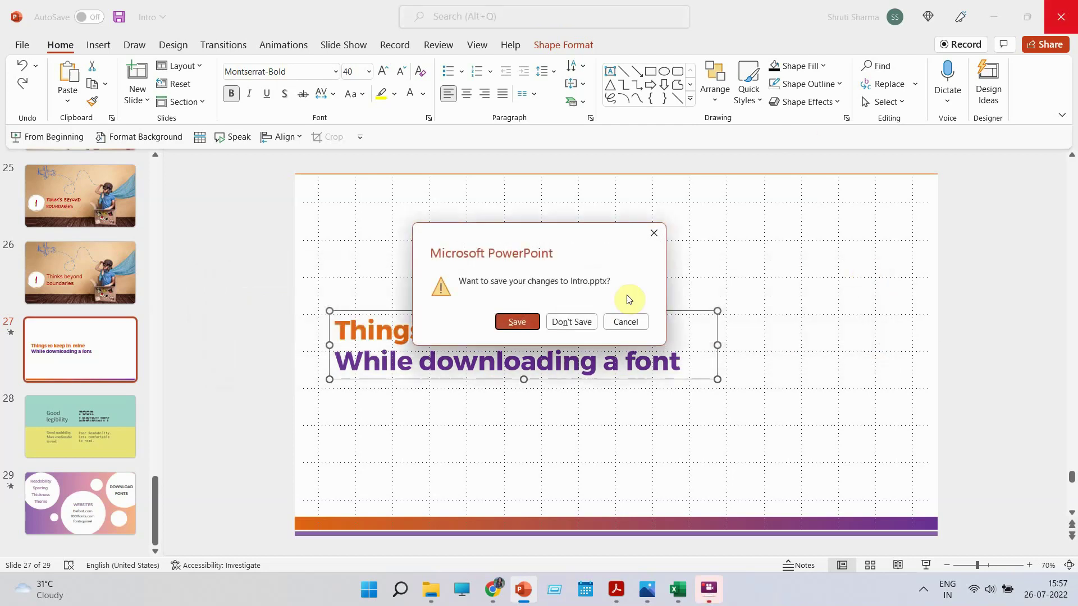
left_click(536, 323)
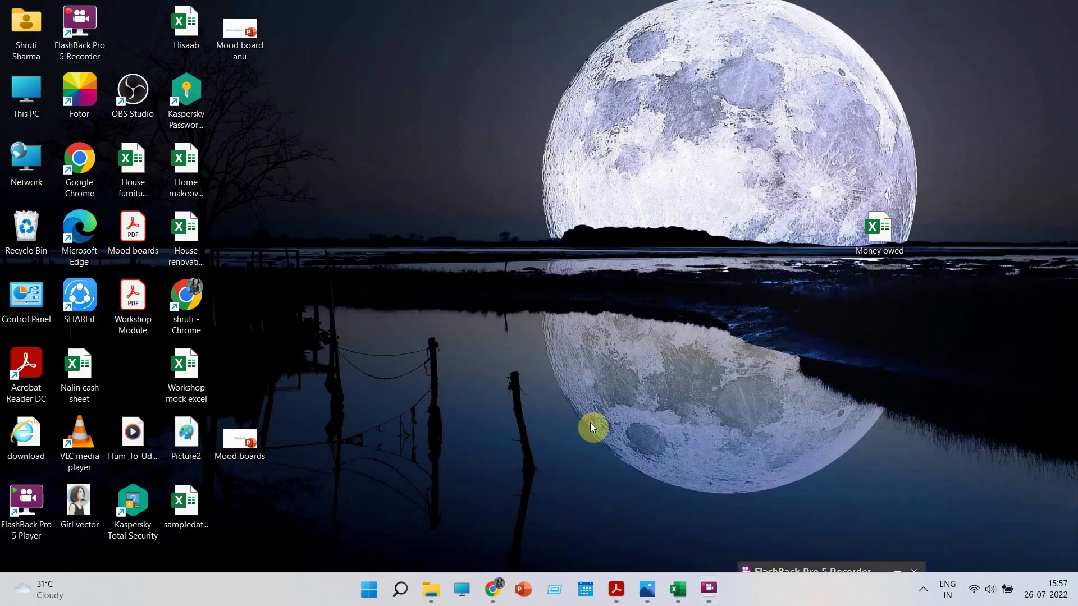
left_click(535, 599)
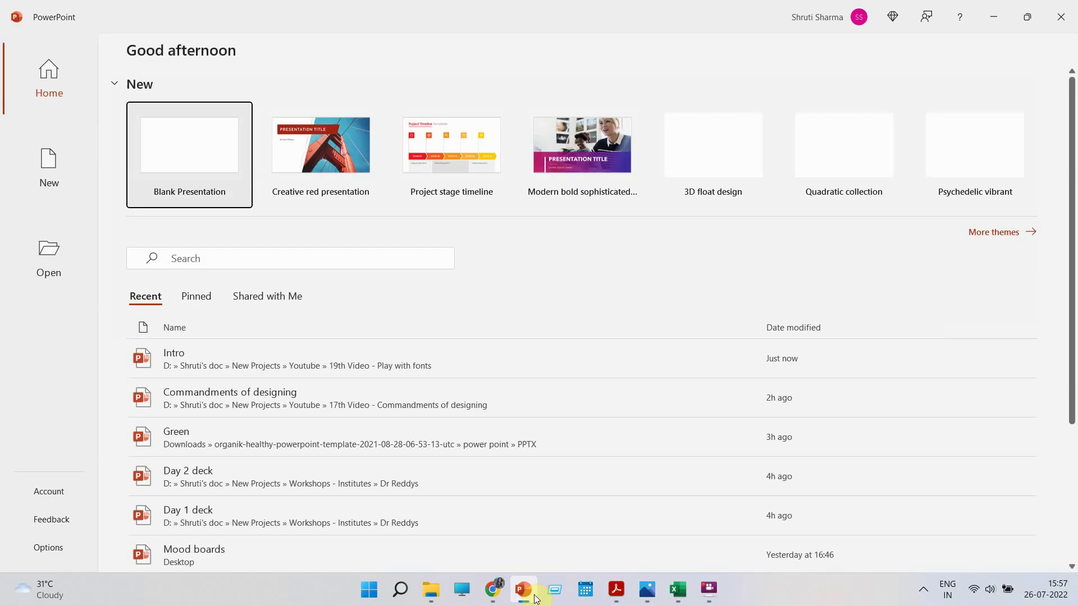
left_click(240, 349)
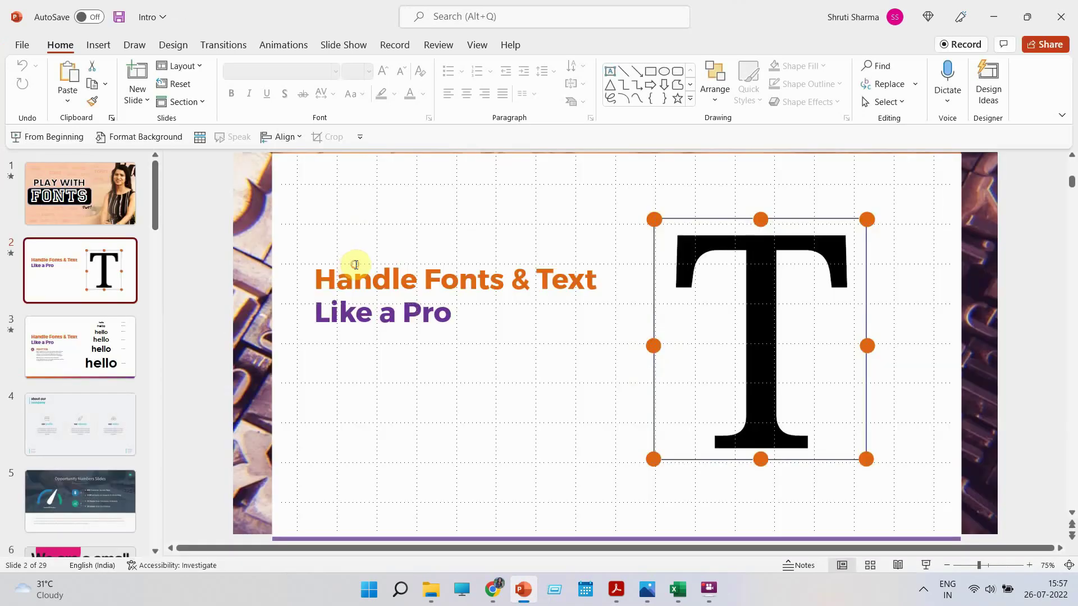
Set the slide 2 title 'Handle Fonts Text / Like a Pro' in Digital Stream.
left_click(356, 264)
left_click(335, 72)
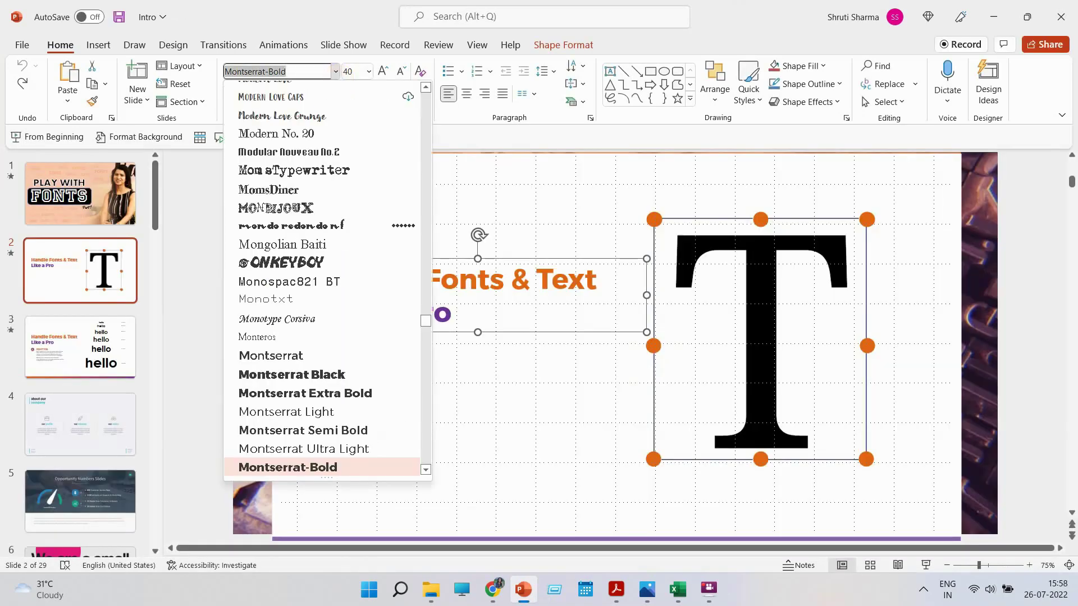
type("Di")
scroll(347, 241, "down", 6)
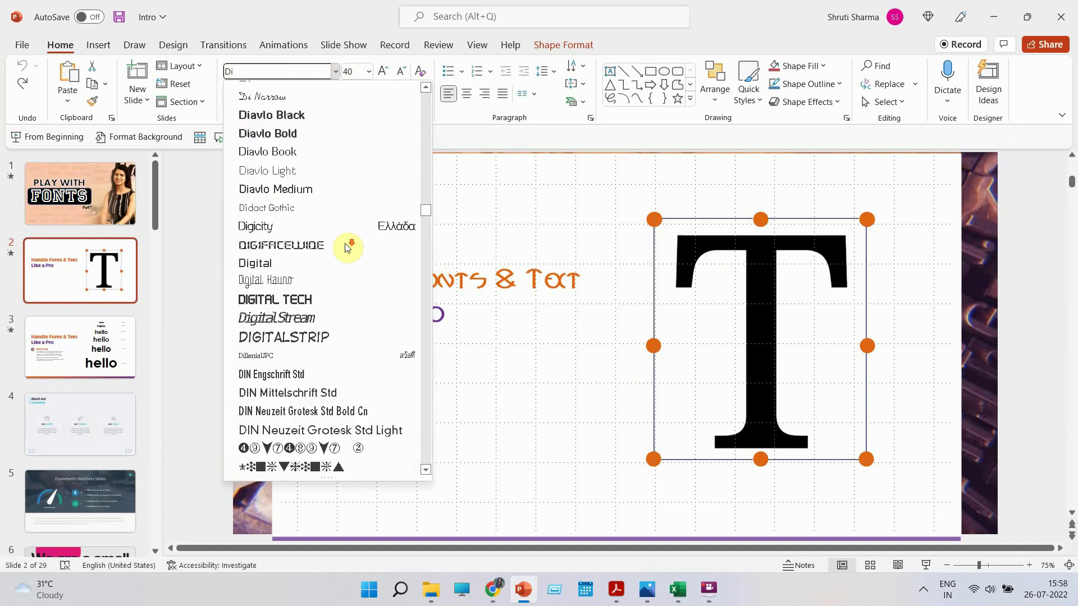
left_click(291, 375)
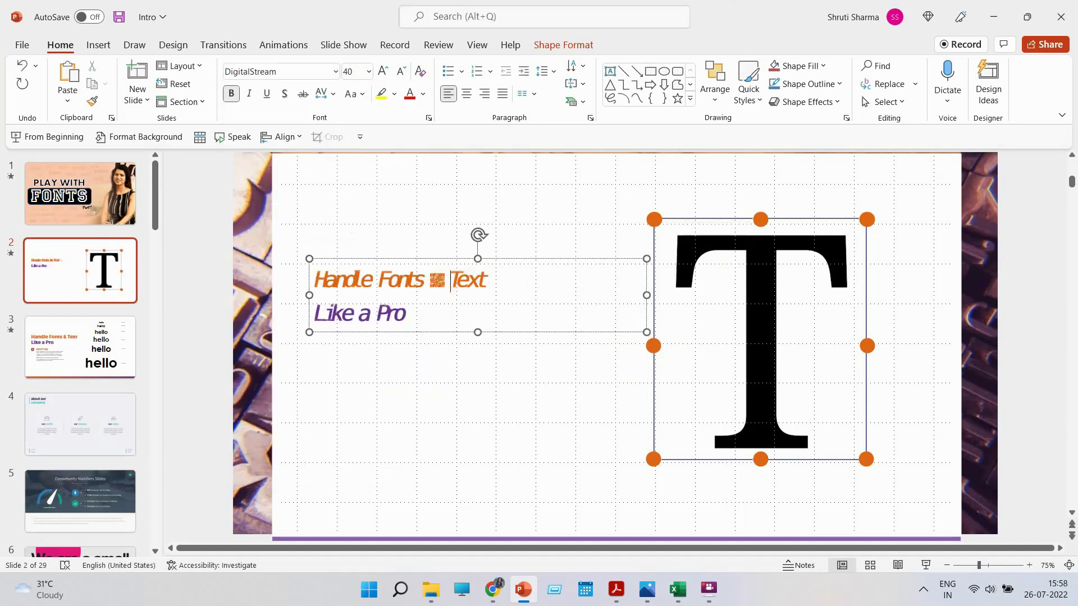
left_click(437, 259)
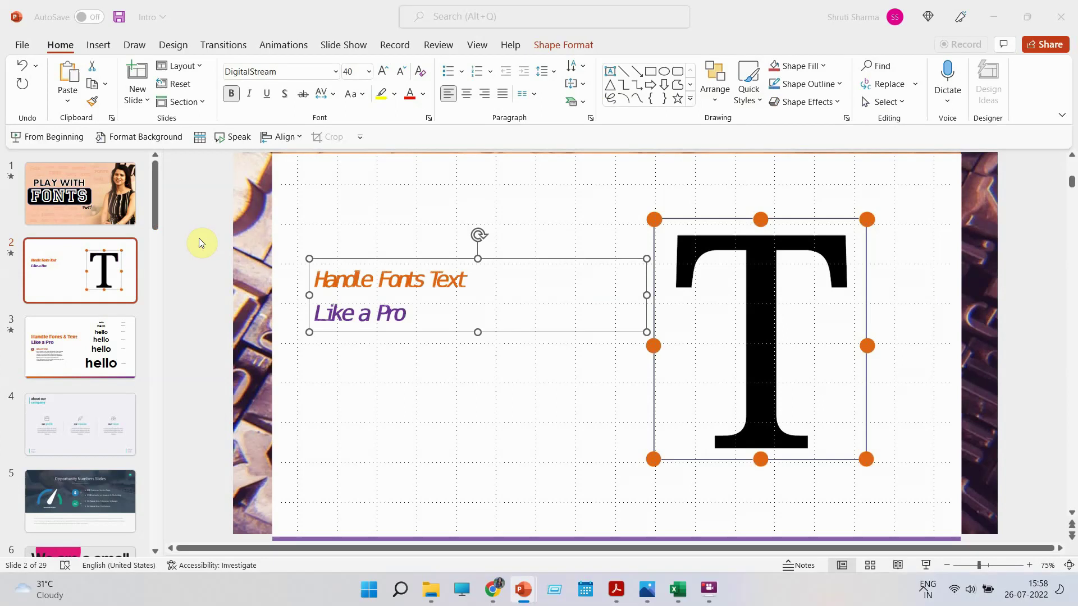
Apply Loose character spacing to the Digital Stream title on slide 2.
left_click(324, 96)
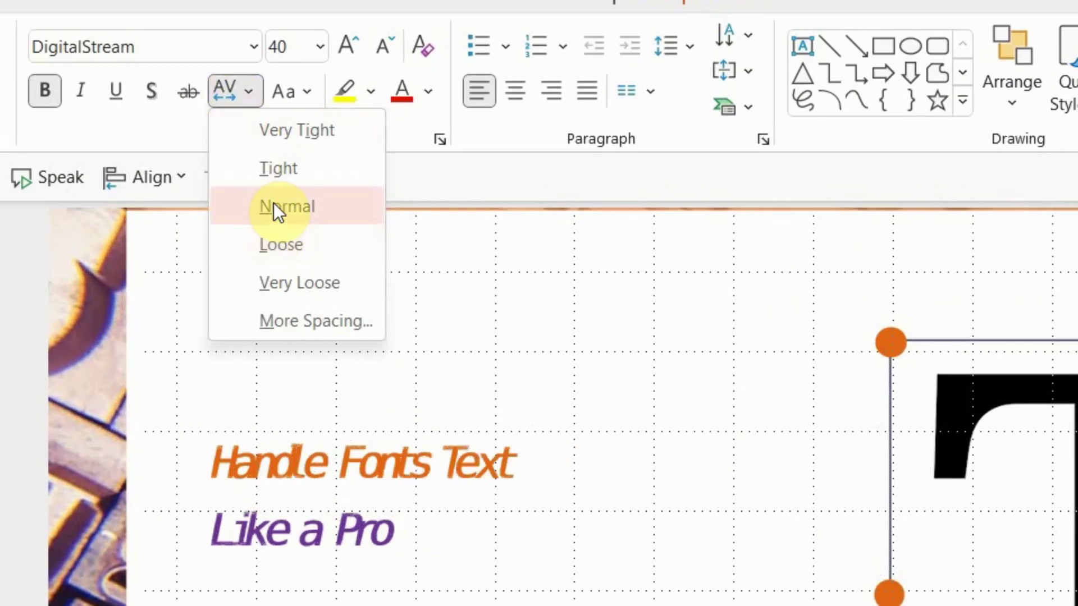
left_click(281, 241)
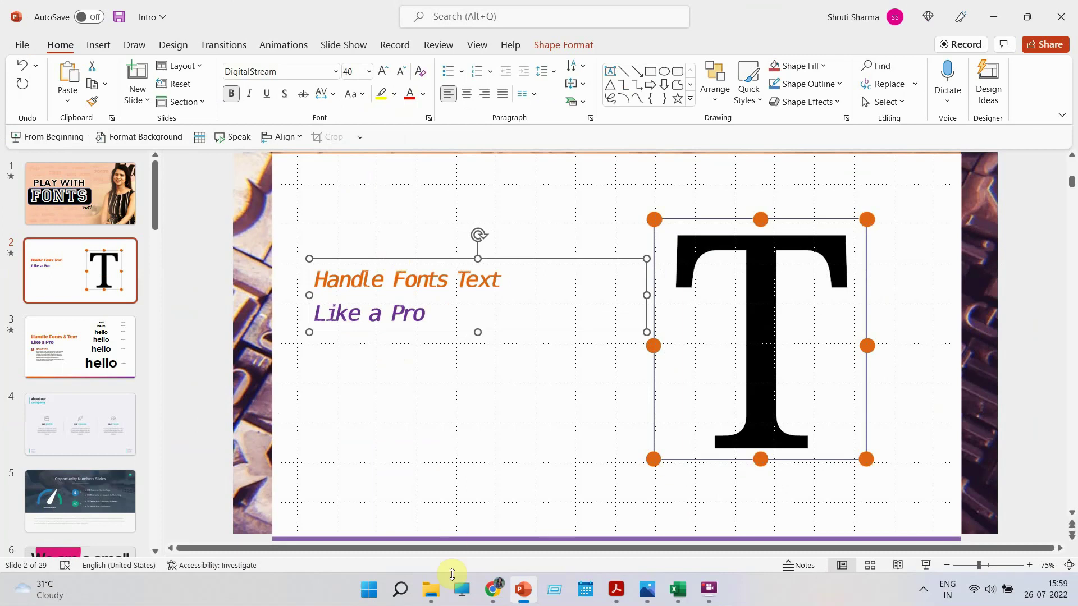
In the browser's 1001 Fonts tab, check the licence tags on the New & Fresh Fonts list.
left_click(496, 599)
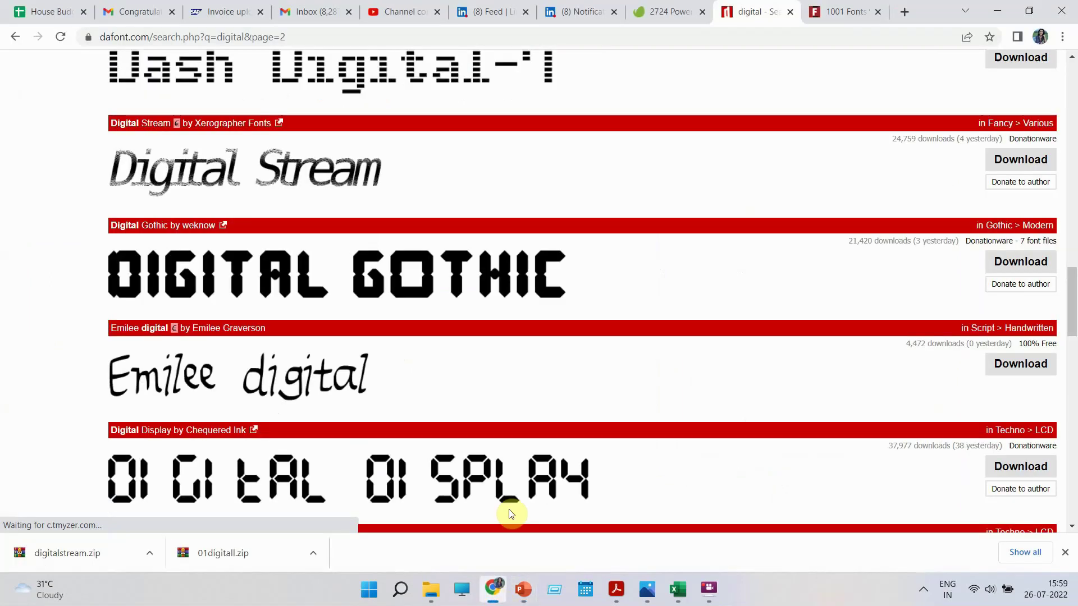
left_click(862, 6)
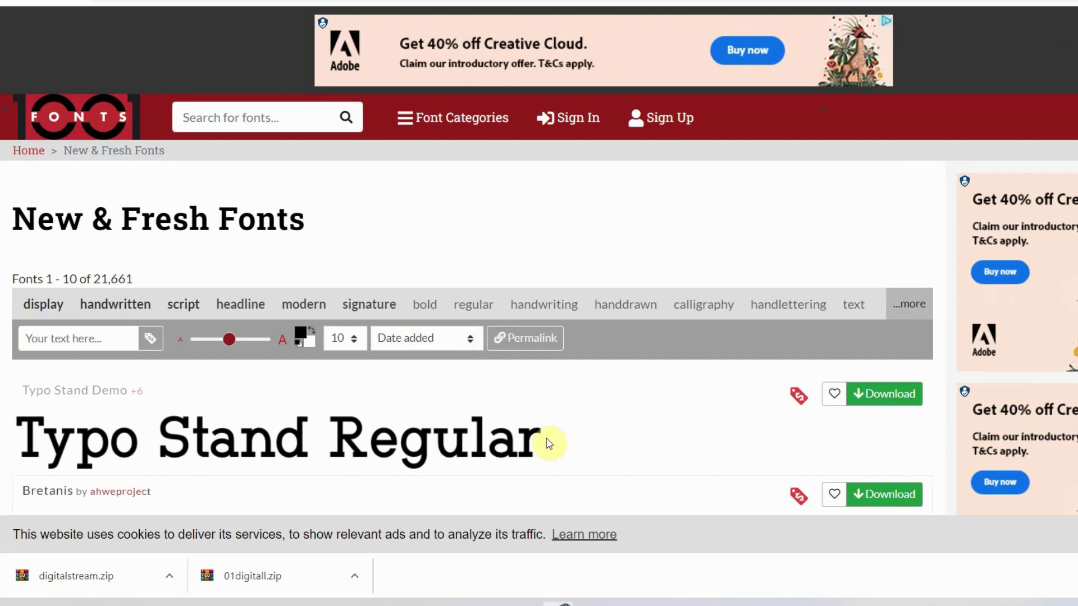
scroll(599, 397, "down", 3)
scroll(599, 397, "down", 2)
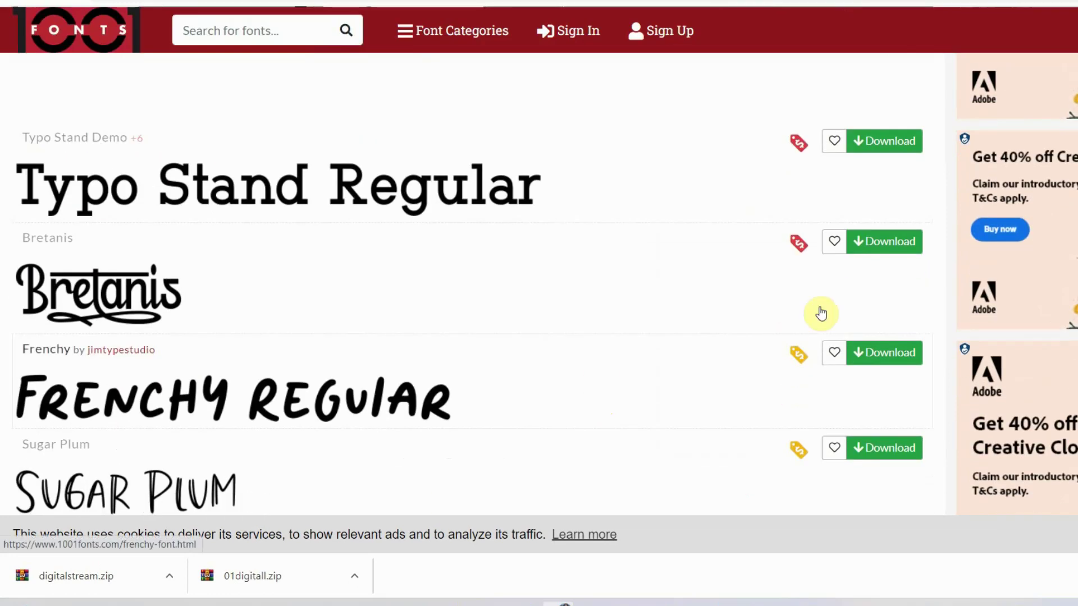
mouse_move(800, 247)
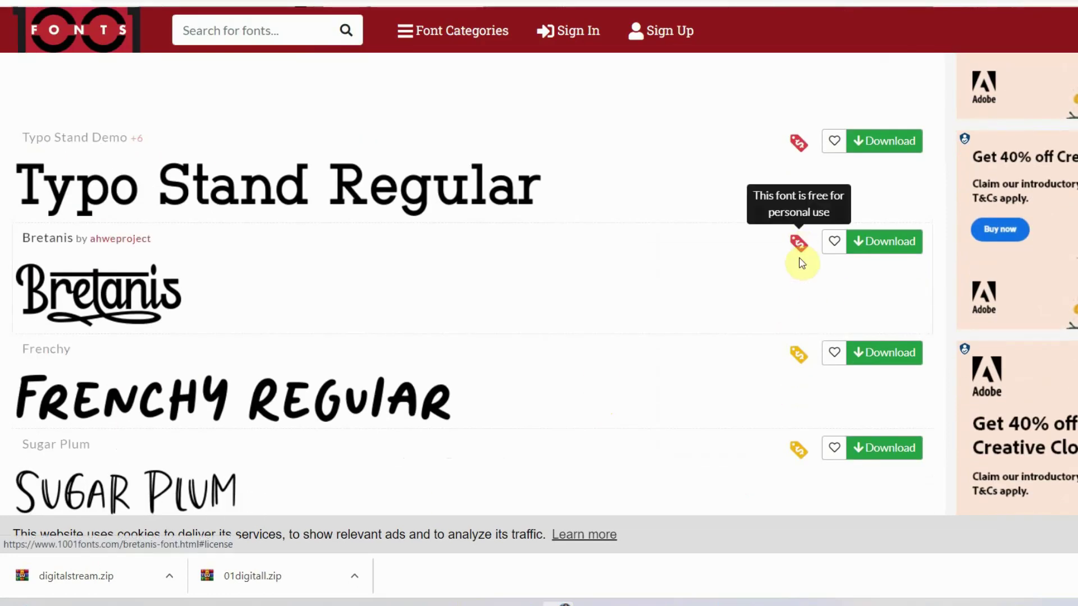
mouse_move(804, 364)
scroll(803, 366, "down", 6)
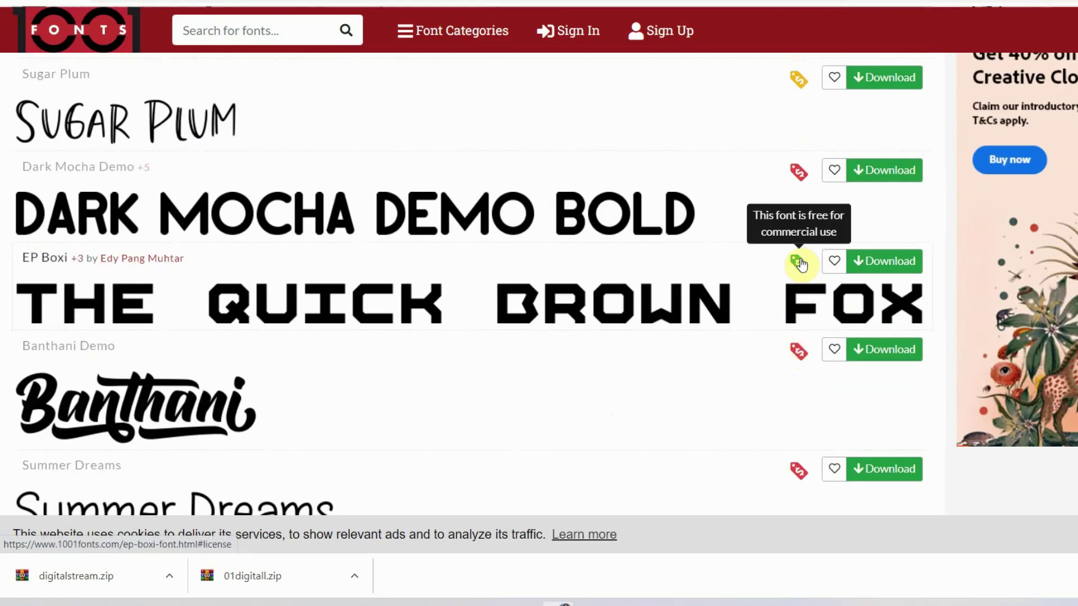
scroll(662, 279, "up", 10)
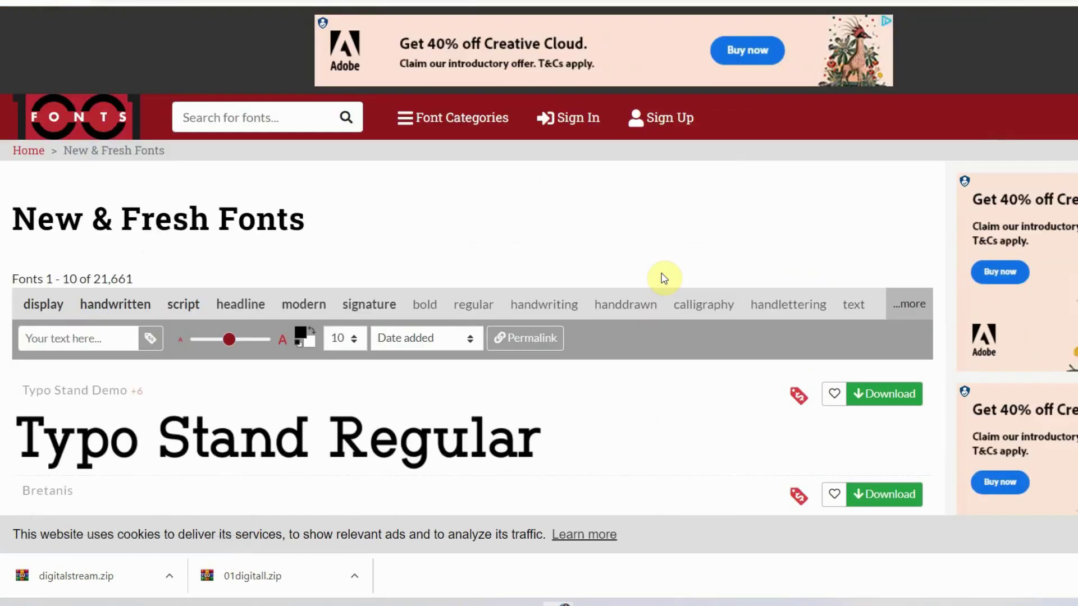
Filter the 1001 Fonts listing by the 'brush pen' tag and scroll through the results.
left_click(904, 313)
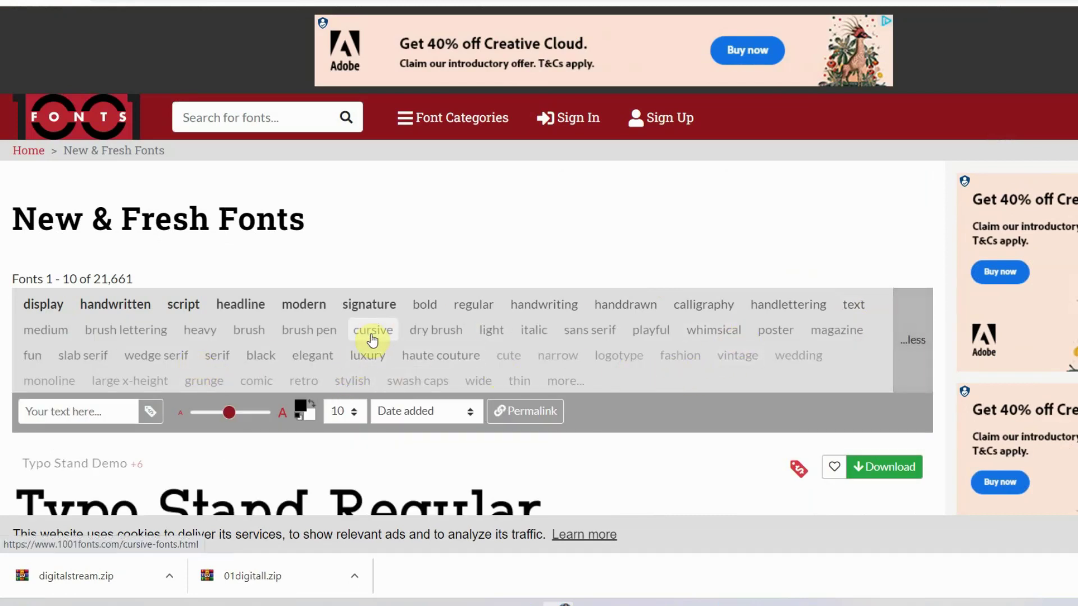
left_click(310, 336)
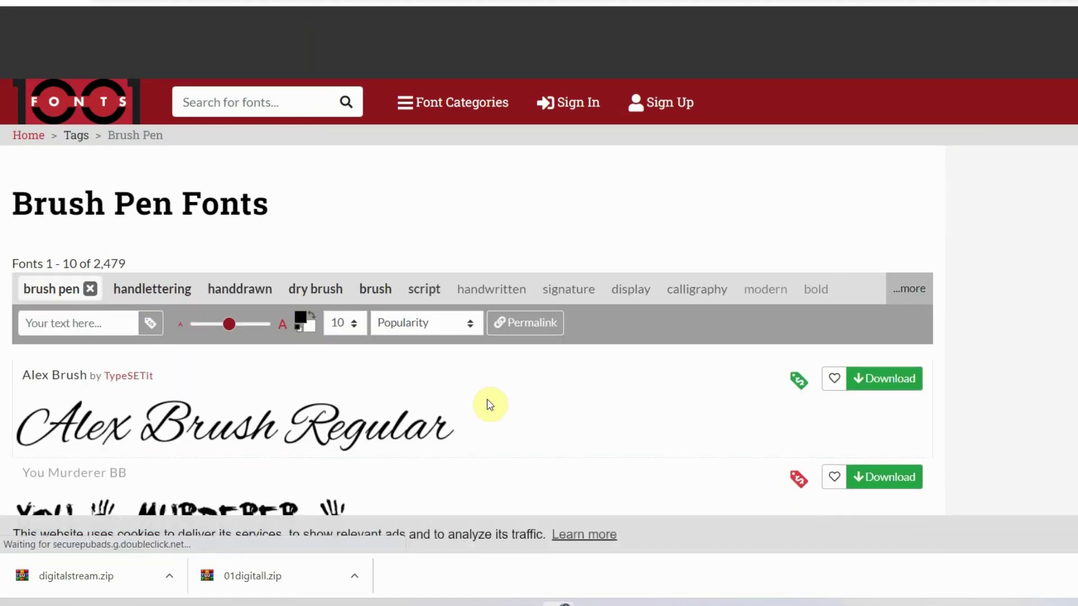
scroll(490, 404, "down", 8)
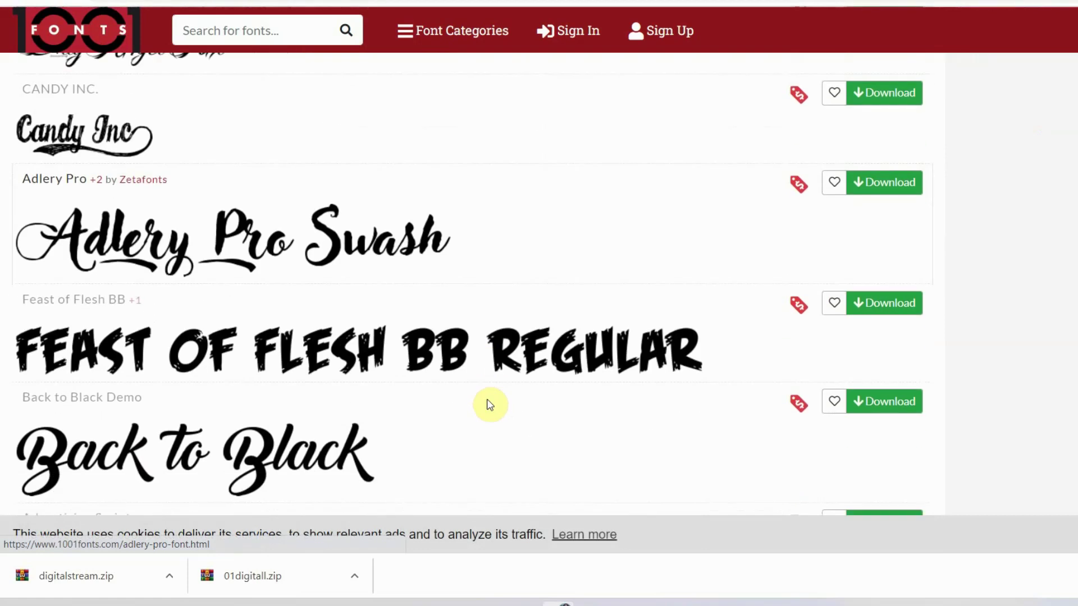
scroll(490, 405, "down", 5)
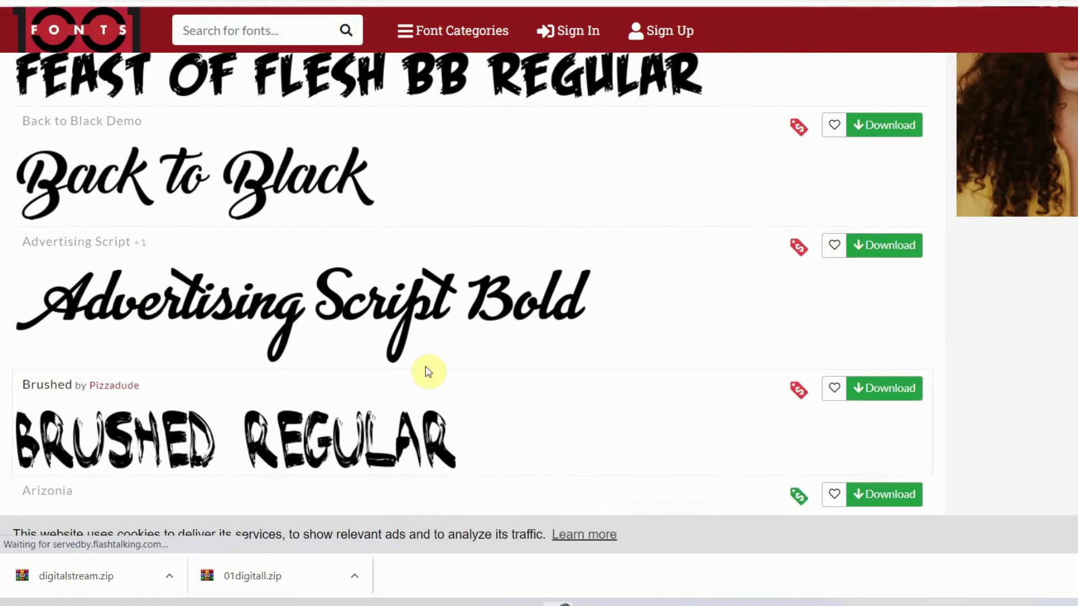
scroll(560, 241, "down", 6)
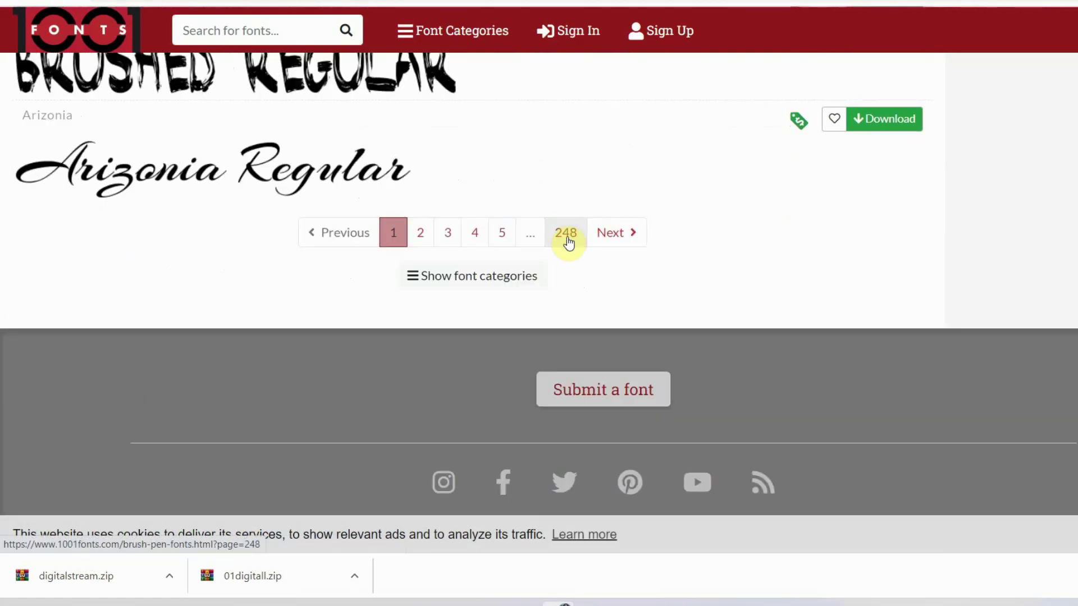
Browse page 2 of the Brush Pen fonts, then return to page 1.
left_click(417, 232)
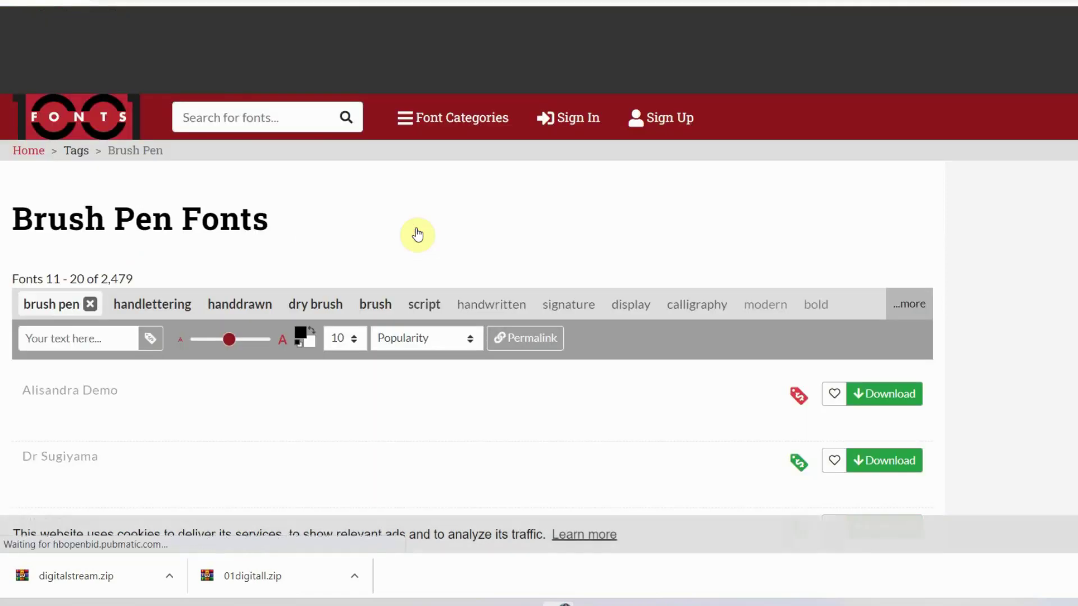
scroll(418, 234, "down", 4)
scroll(417, 234, "down", 3)
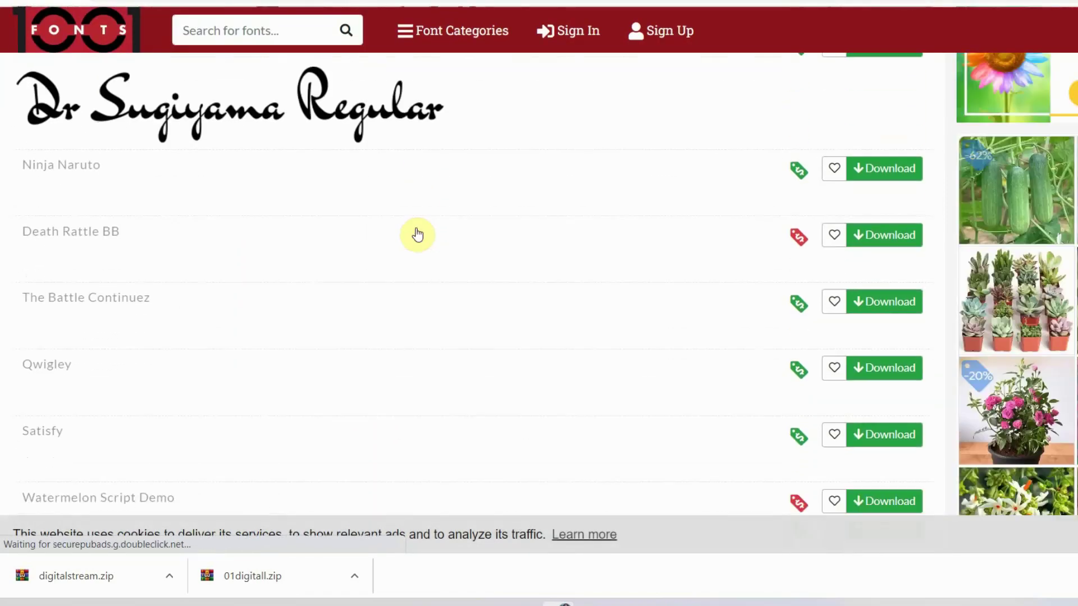
scroll(417, 234, "up", 1)
scroll(417, 234, "up", 2)
scroll(417, 234, "down", 3)
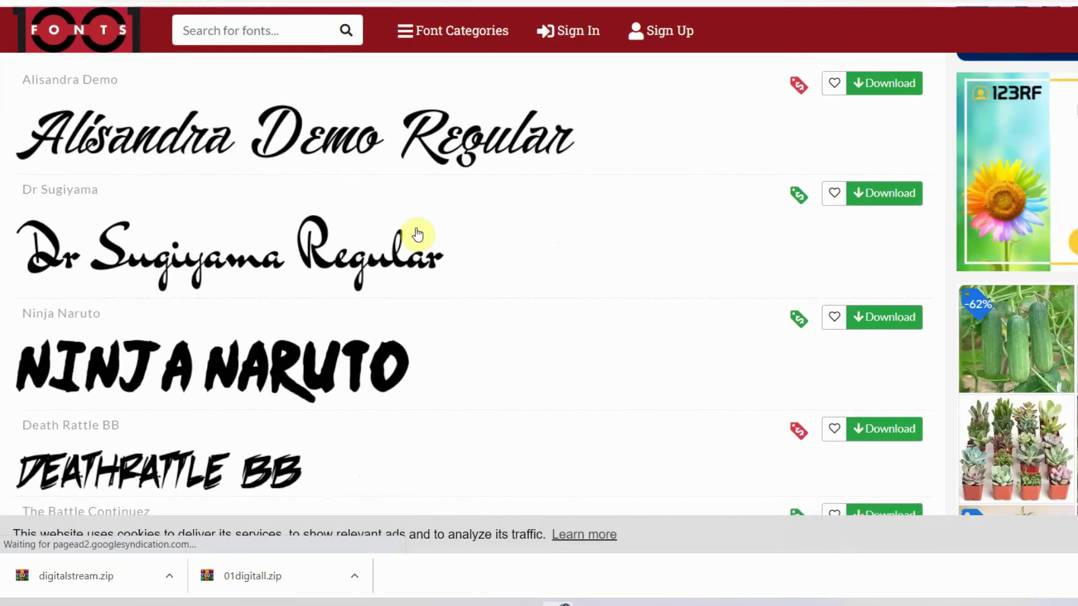
scroll(417, 235, "down", 8)
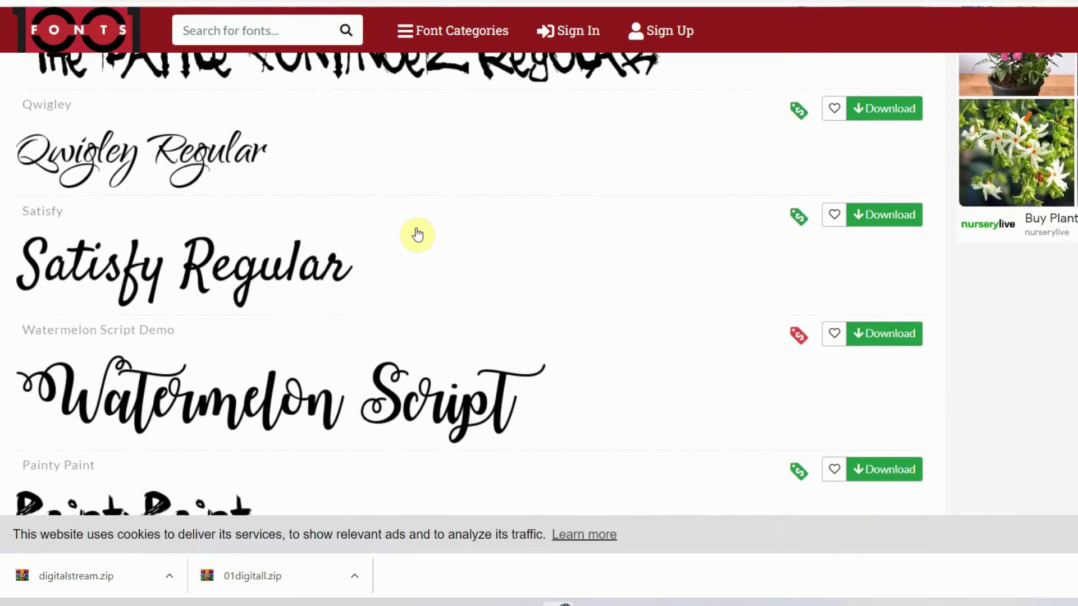
scroll(417, 234, "down", 5)
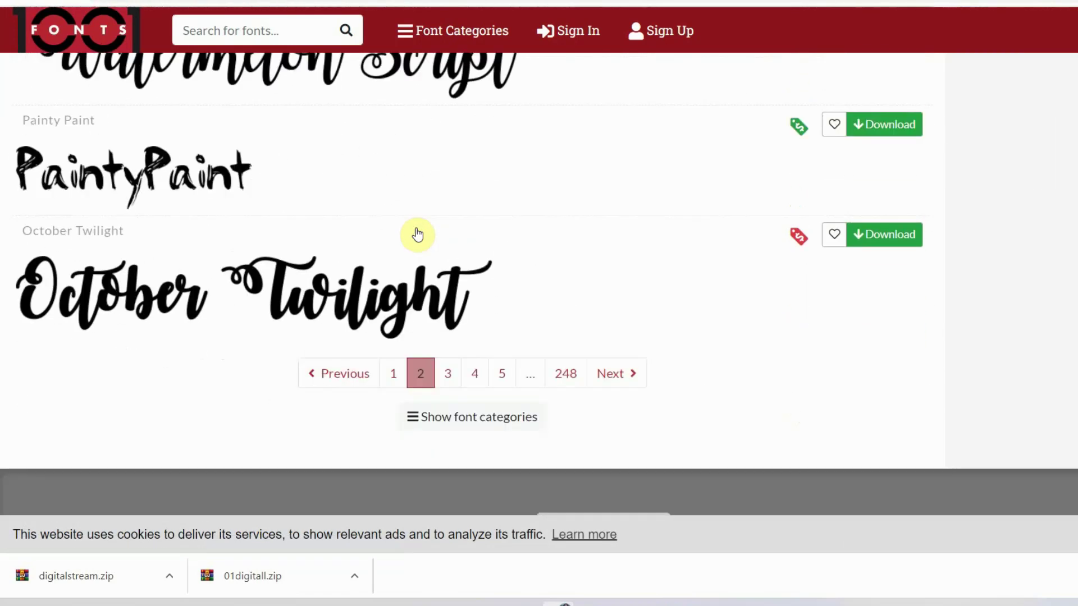
left_click(399, 376)
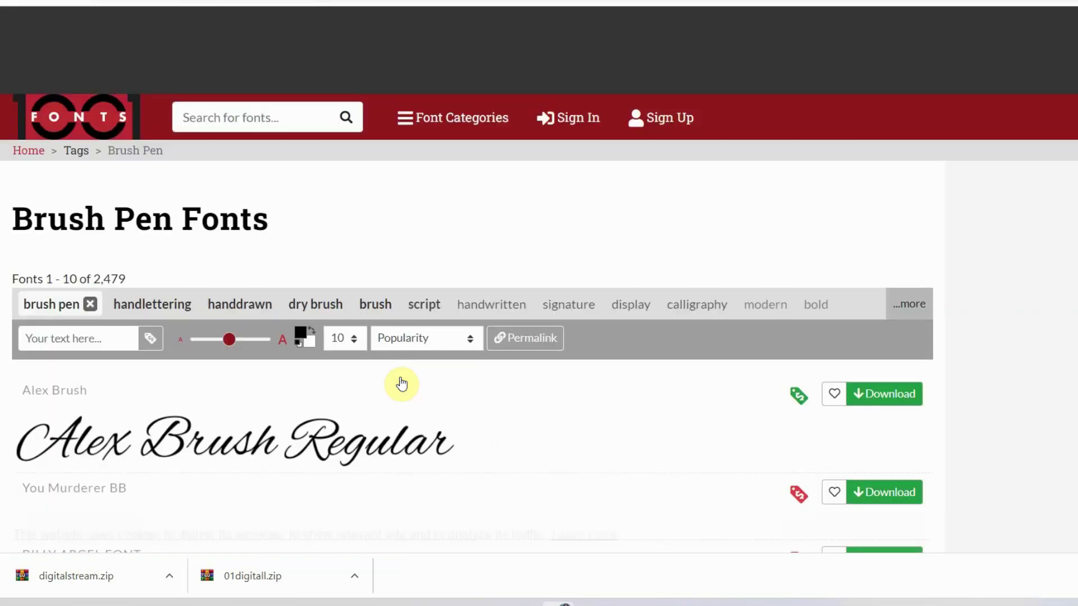
Download the Back to Black font as back-to-black-demo.zip and open its download options.
scroll(547, 409, "down", 5)
scroll(545, 412, "down", 7)
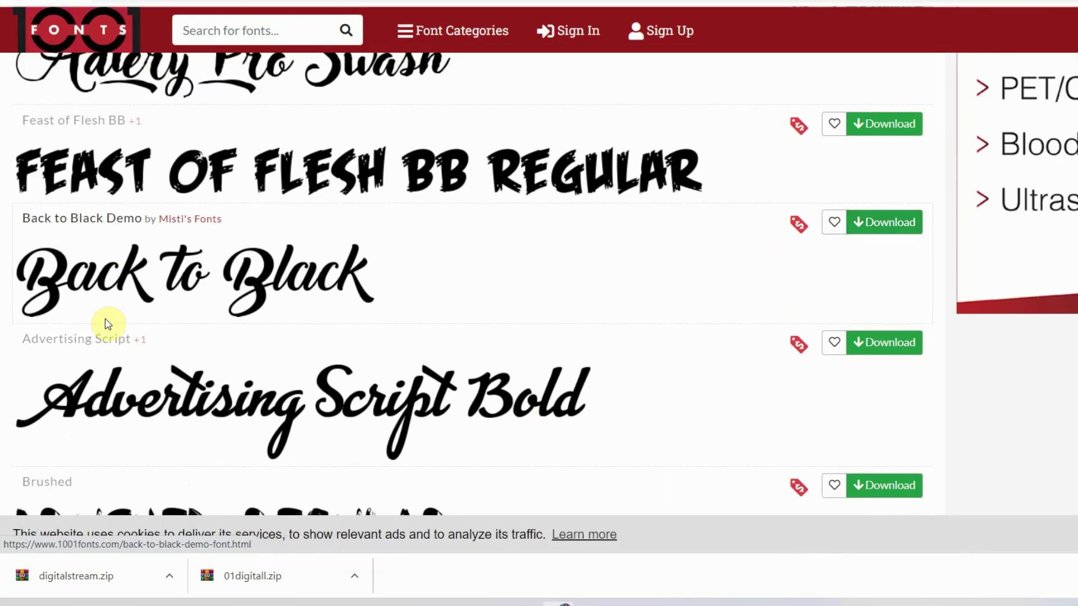
left_click(883, 223)
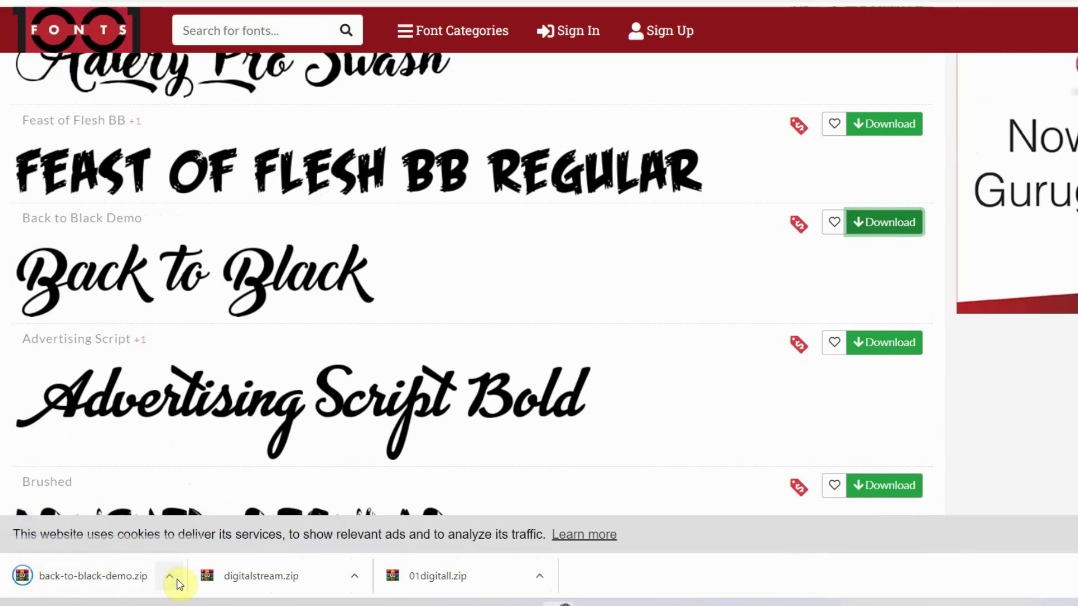
left_click(170, 576)
Extract back-to-black-demo.zip into its suggested folder and maximize the resulting folder window.
left_click(217, 524)
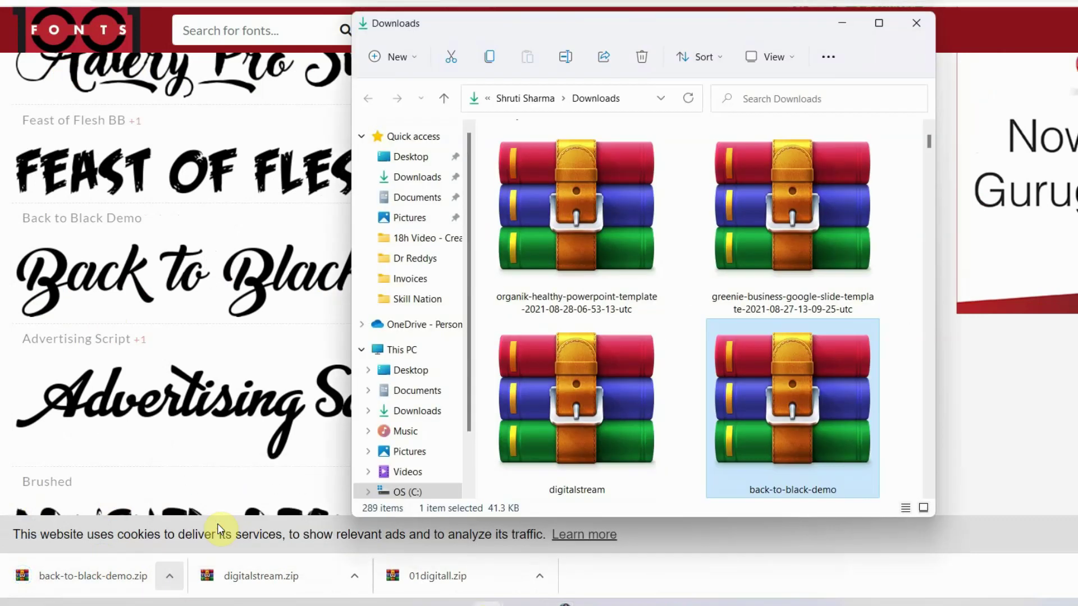
right_click(767, 381)
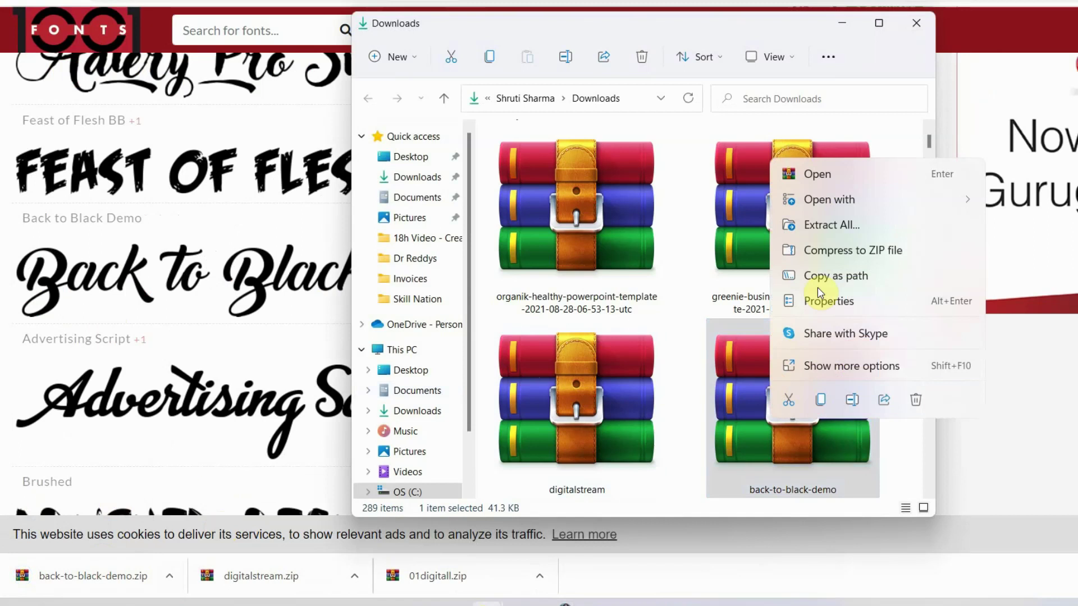
left_click(840, 225)
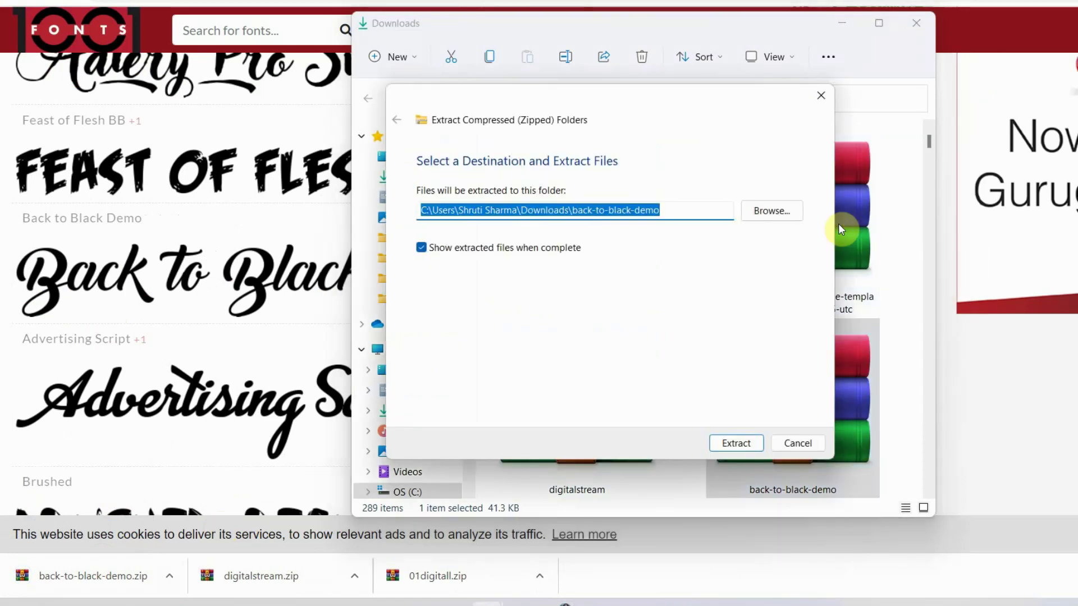
key("Return")
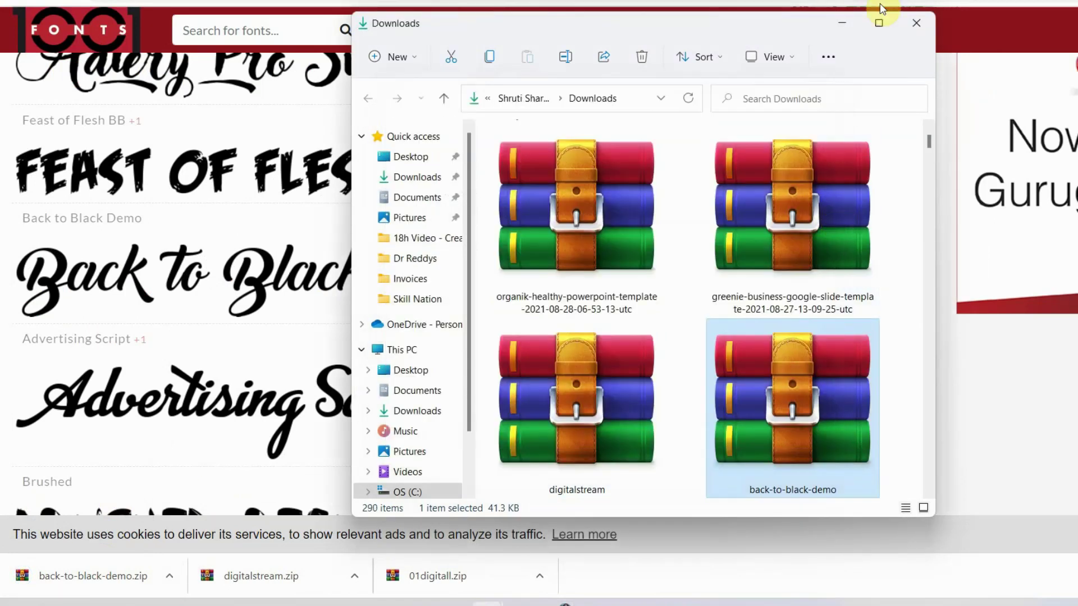
left_click(879, 22)
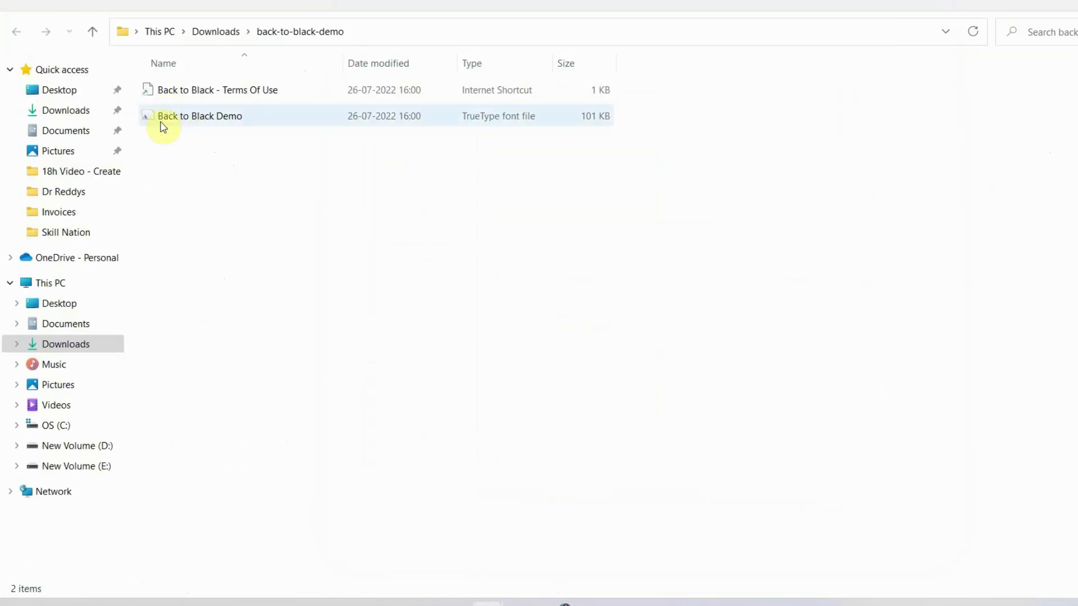
Install the Back to Black Demo TrueType font file from its full context menu.
left_click(183, 116)
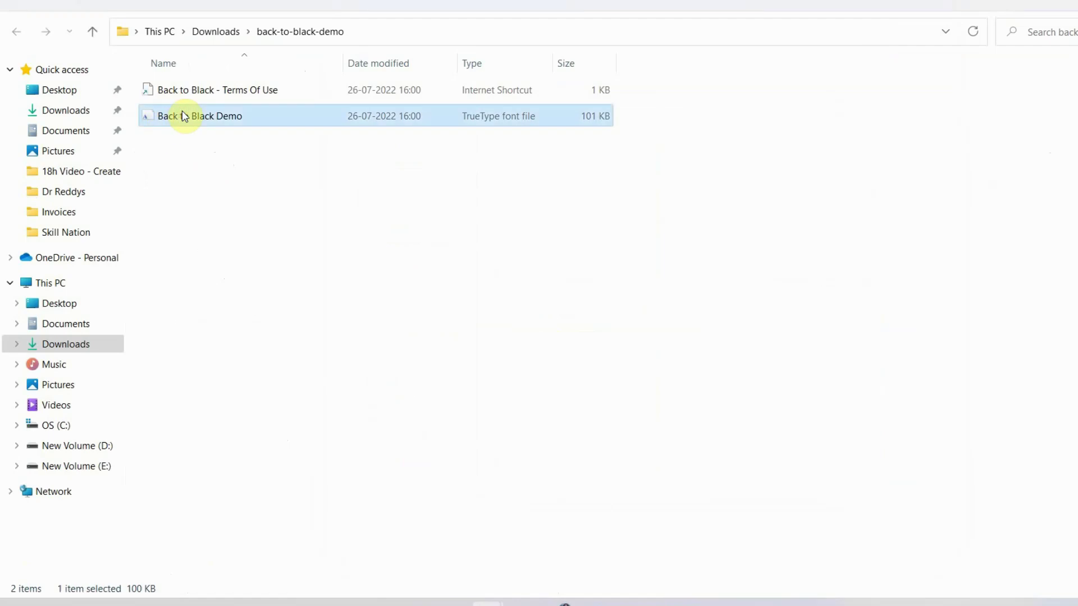
left_click(184, 115)
left_click(143, 118)
right_click(144, 118)
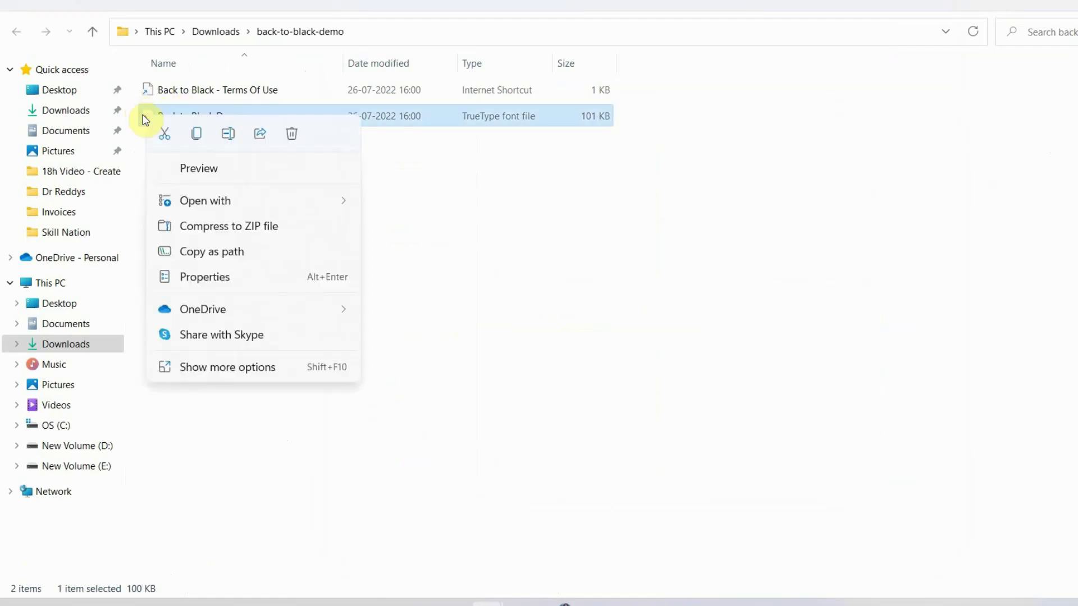
left_click(212, 376)
left_click(259, 207)
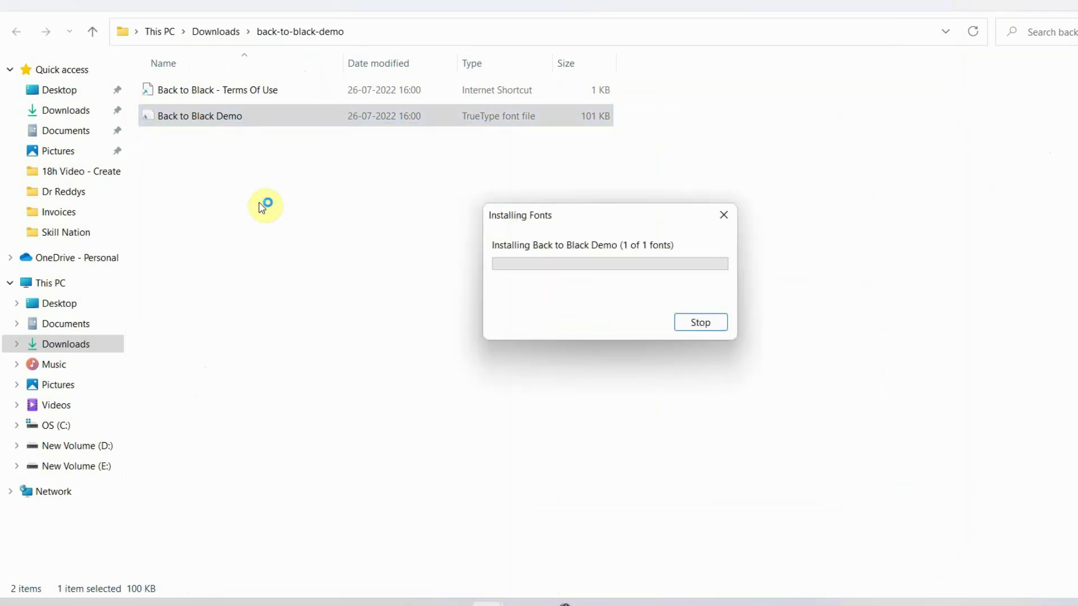
left_click(262, 208)
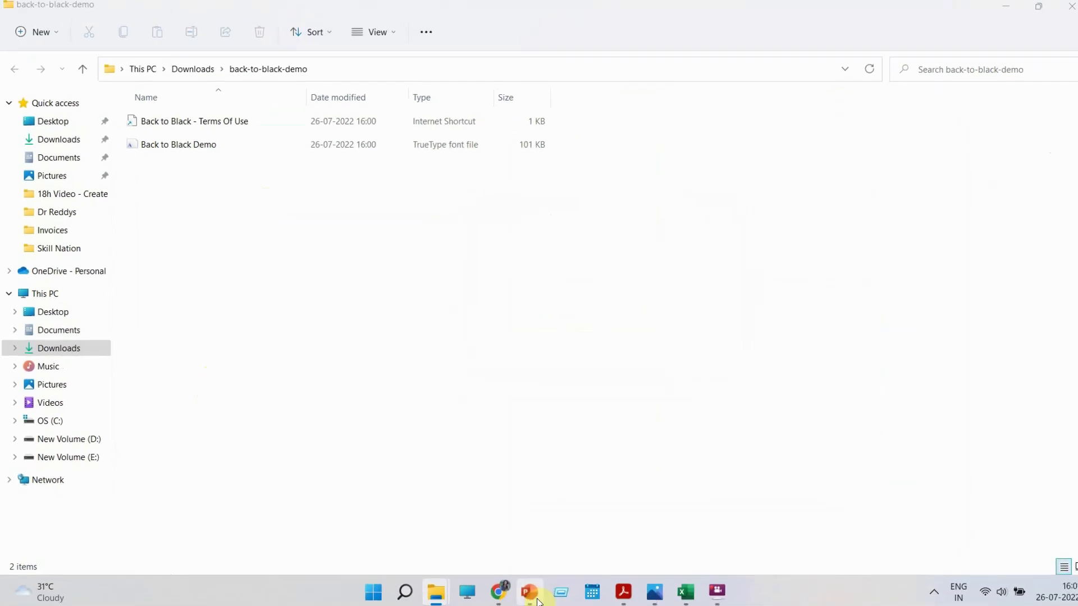
Close PowerPoint, saving the changes to the Intro presentation.
left_click(995, 9)
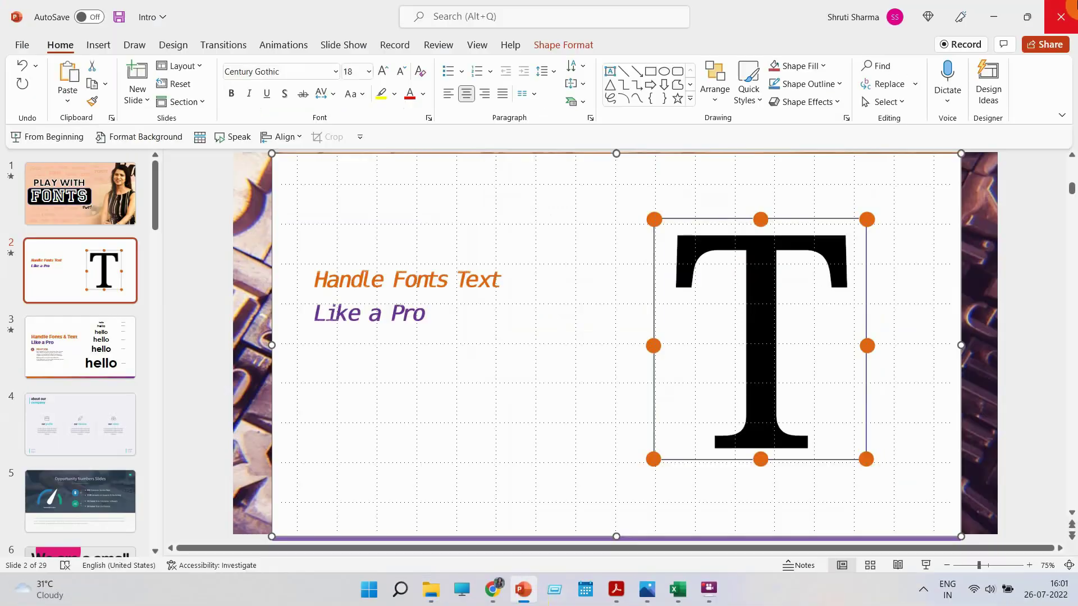
left_click(1061, 16)
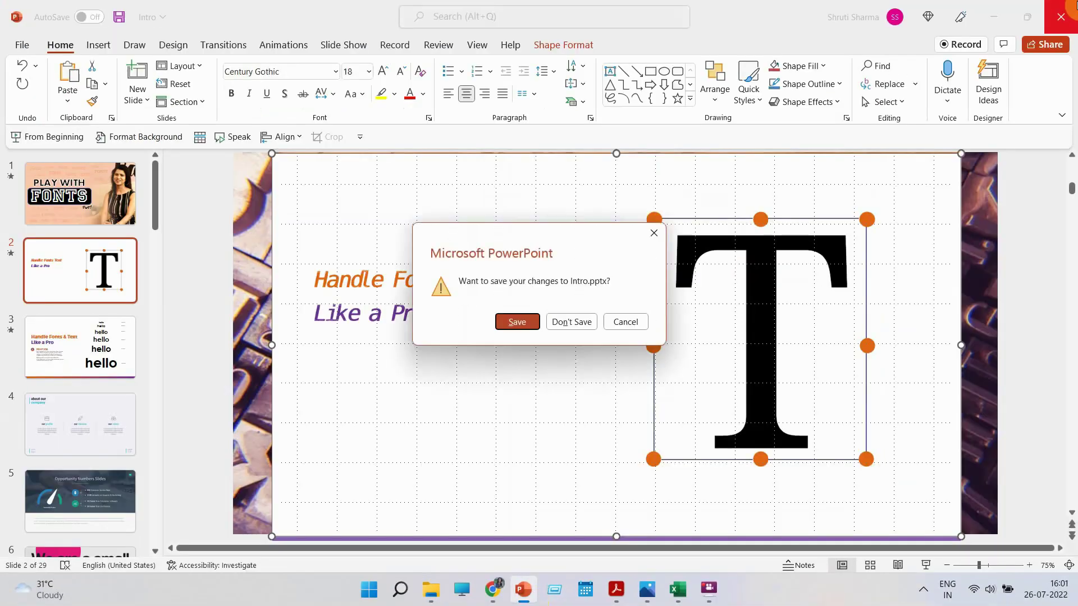
left_click(516, 322)
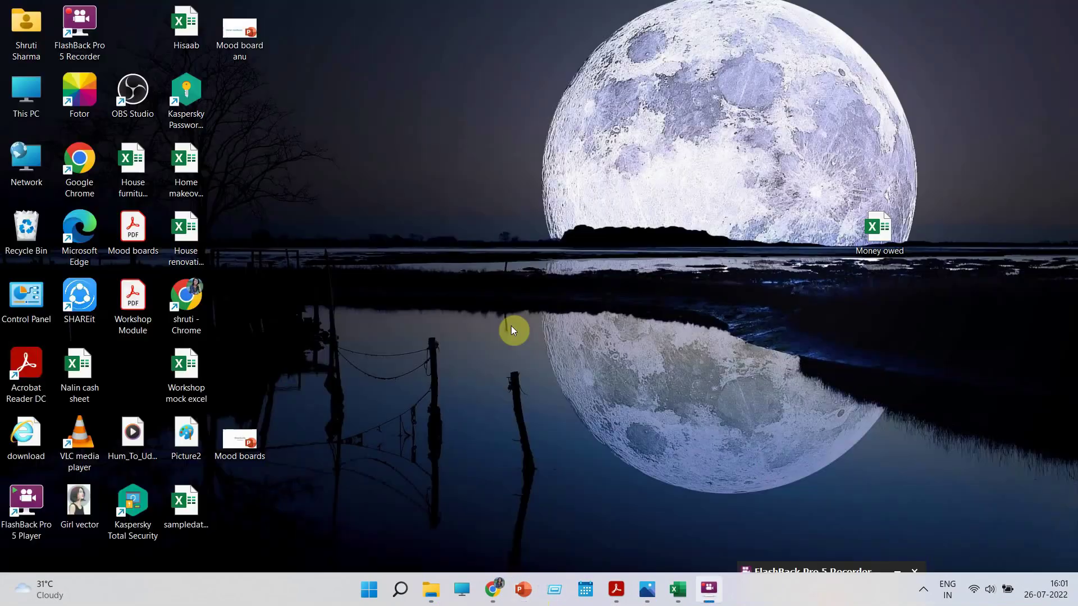
Relaunch PowerPoint, reopen Intro from Recent and select slide 2's Handle Fonts Text title.
left_click(527, 601)
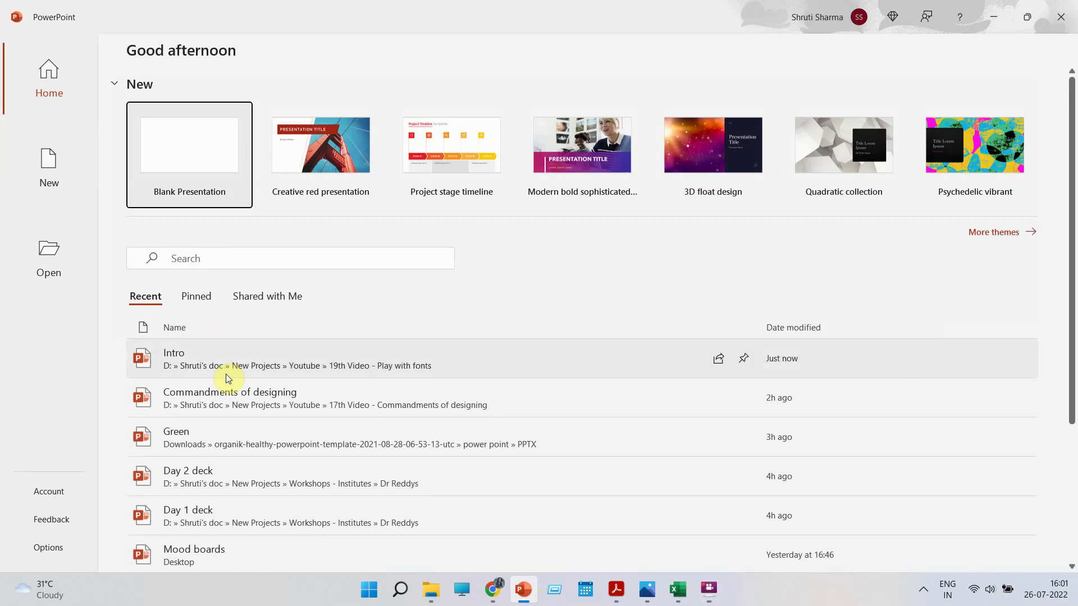
left_click(226, 373)
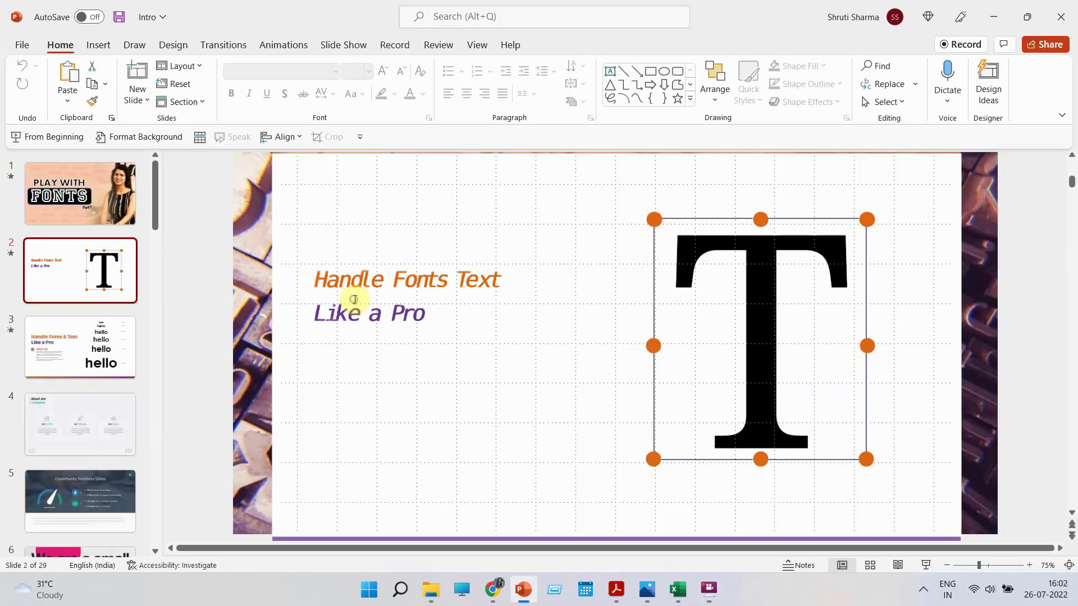
left_click(353, 299)
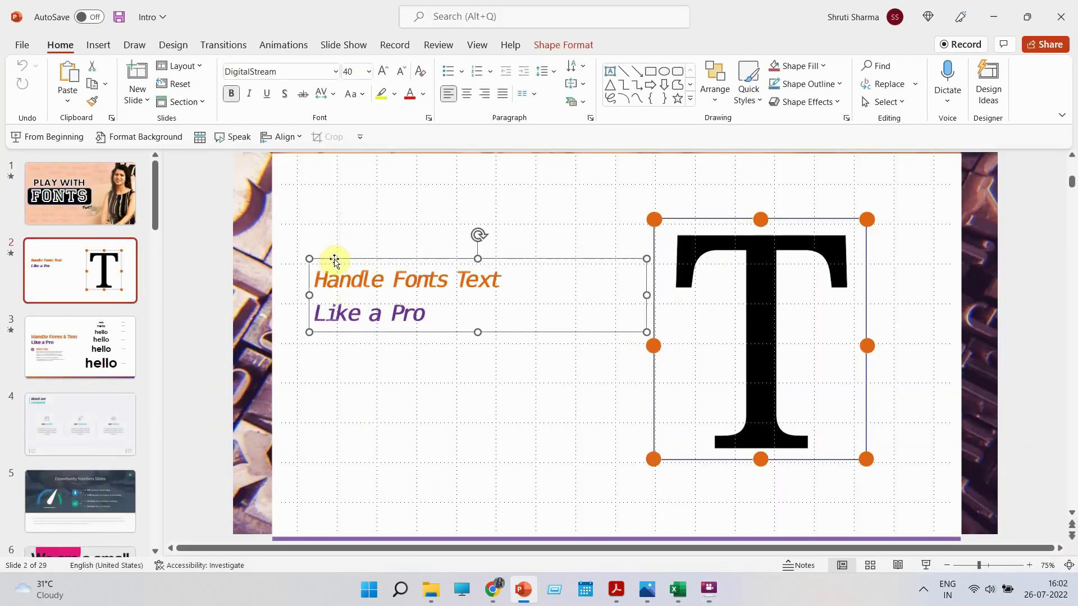
Duplicate the title box just below the original and set the copy to Back to Black Demo.
left_click_drag(334, 260, 338, 372, "ctrl")
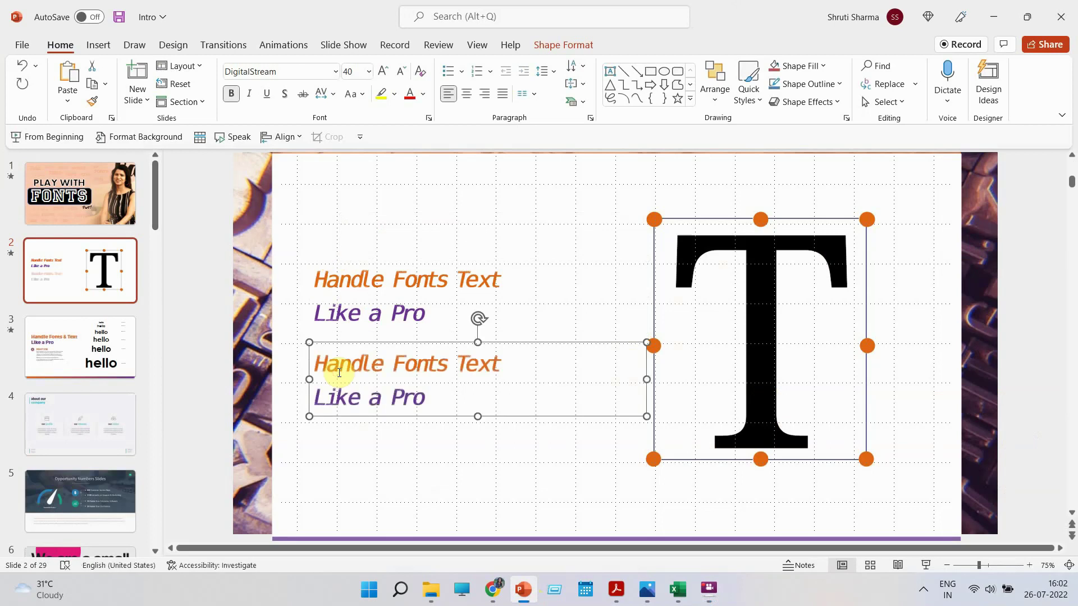
left_click(296, 76)
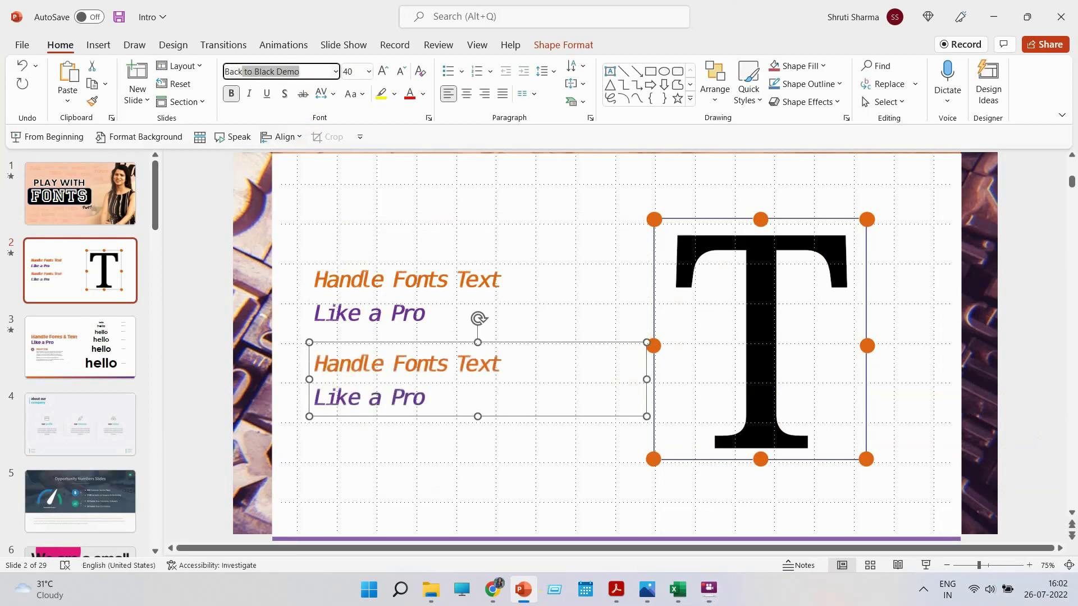
type("Back")
key("Return")
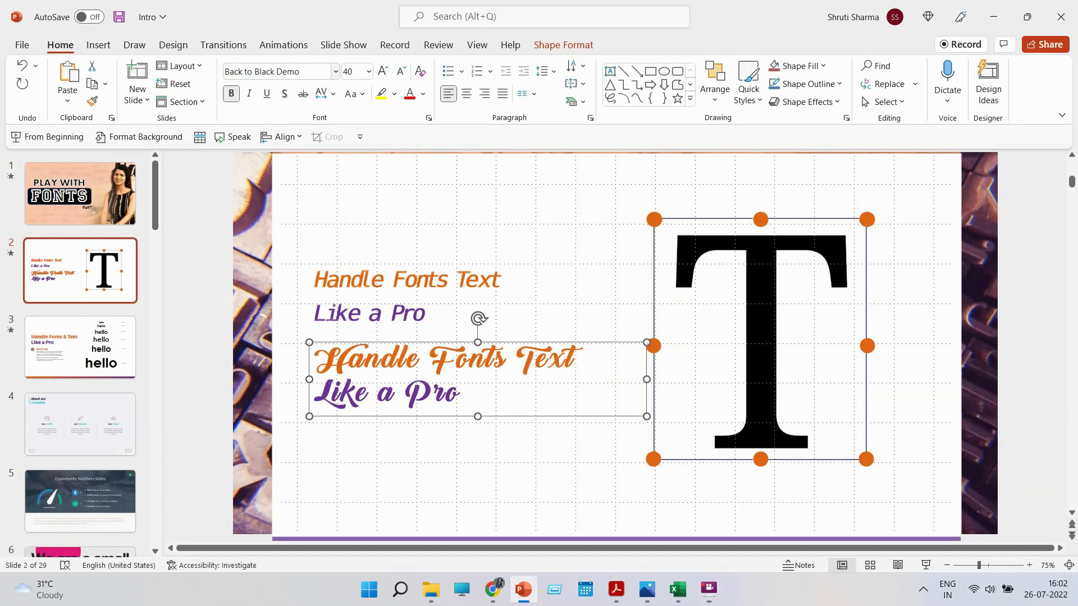